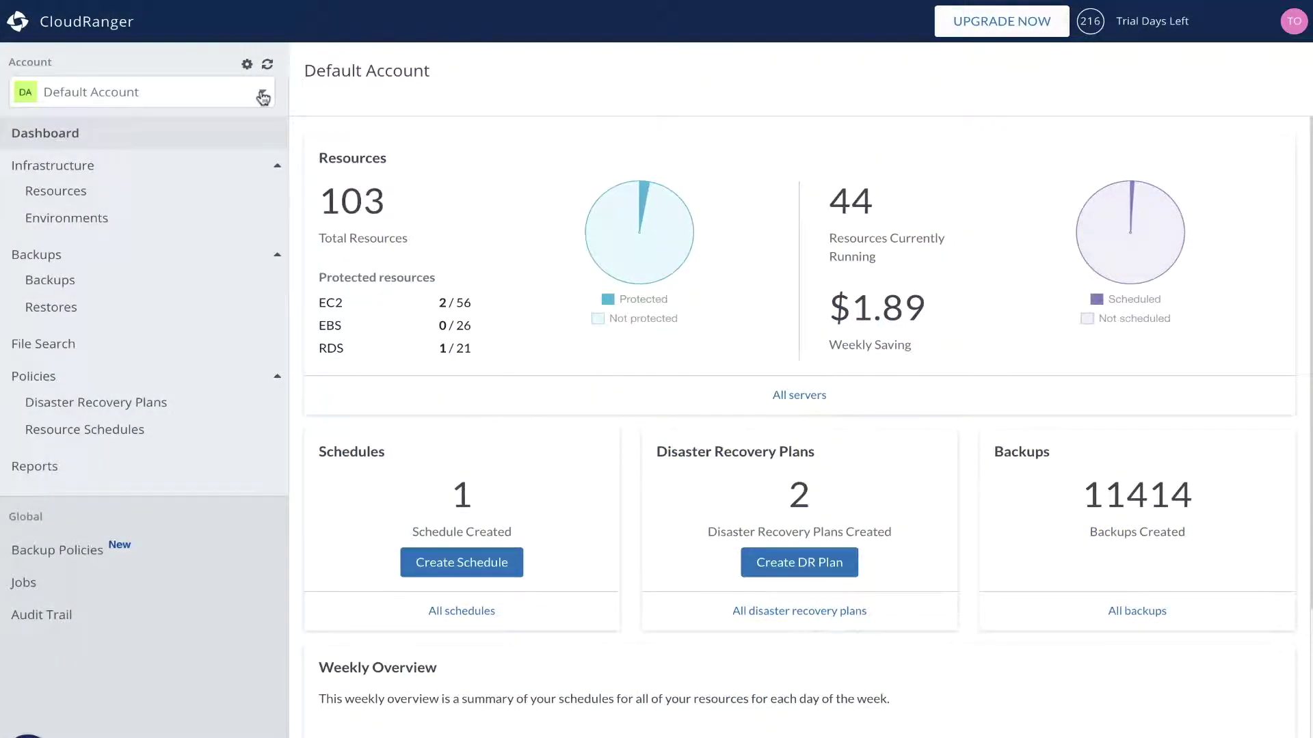
Browse the account list (Auto Tests, Auto Test Two, Default Account), then start a new backup policy
click(263, 98)
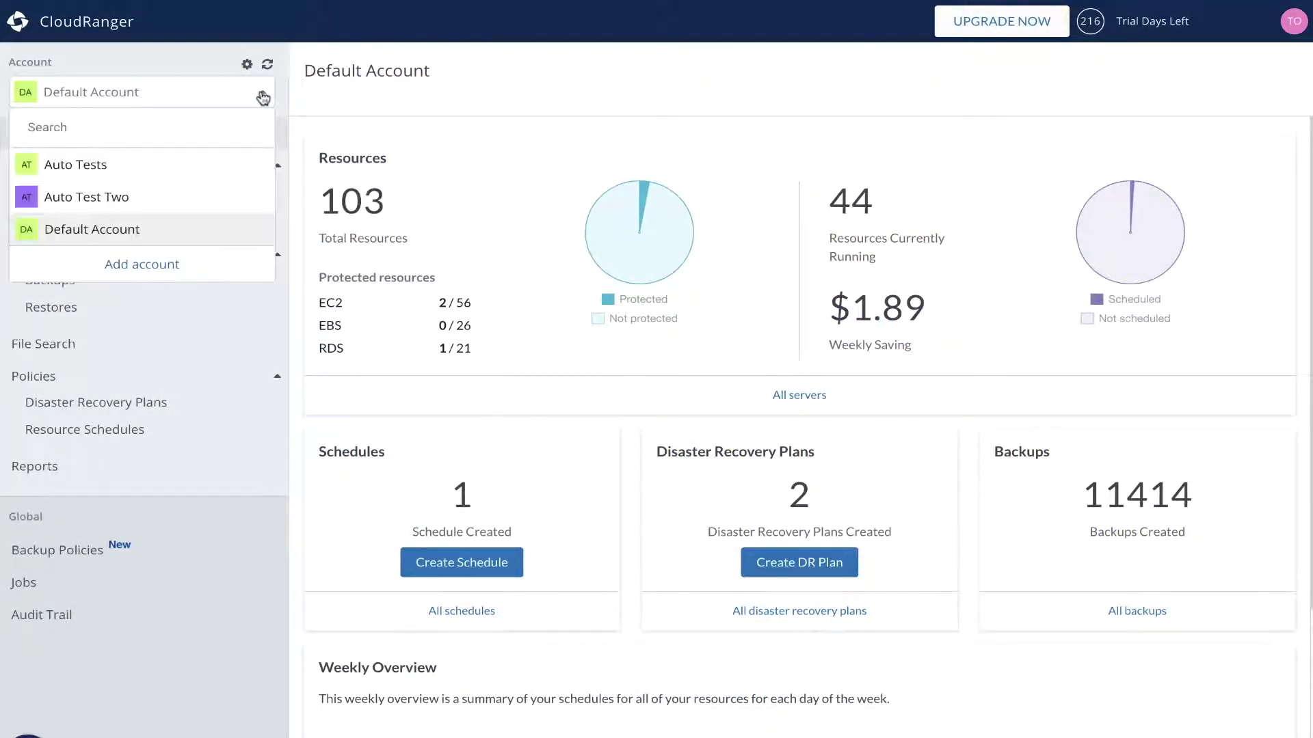
key(Down)
key(Down)
key(Down)
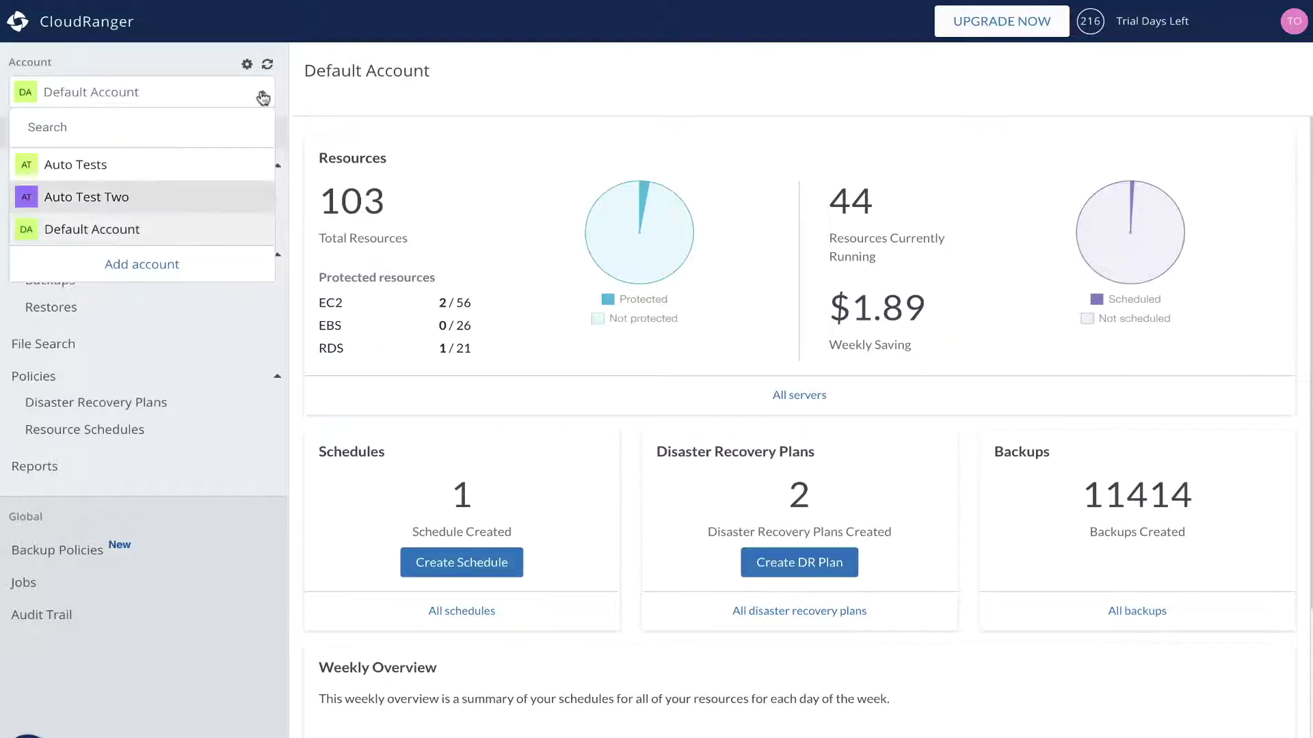
key(Down)
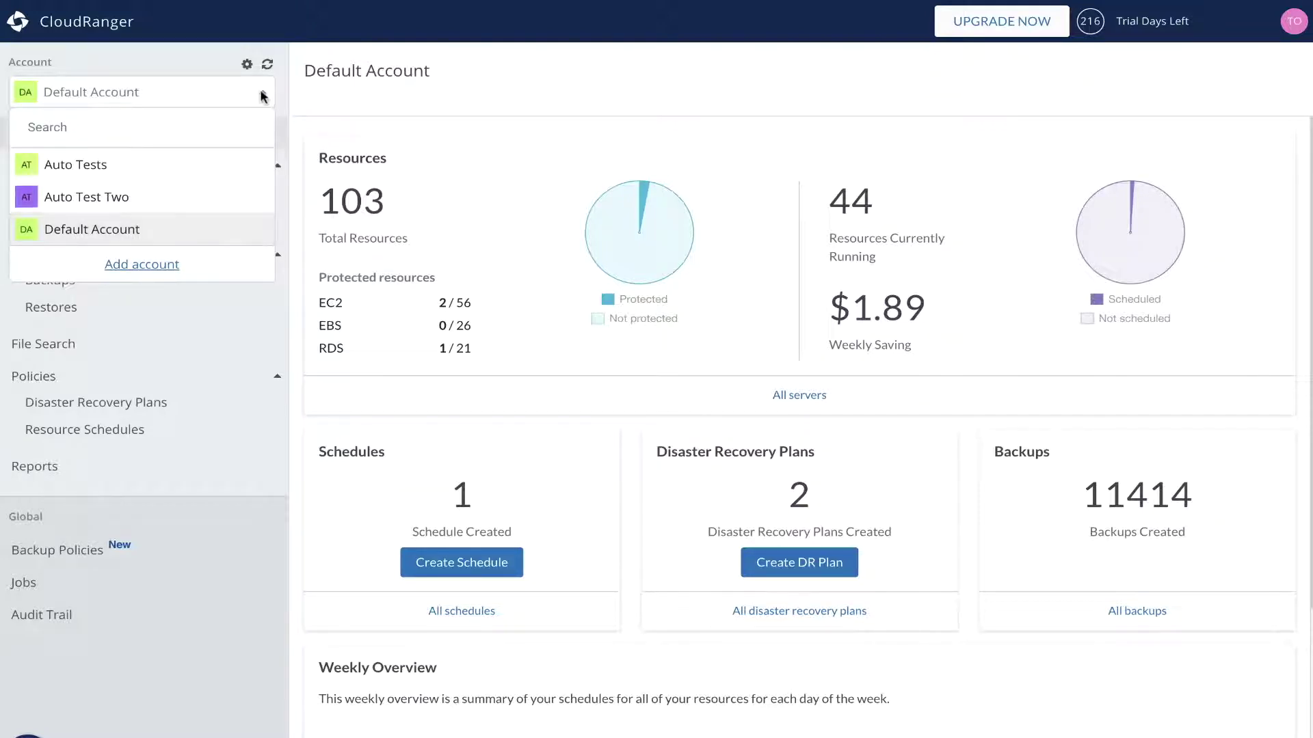
click(62, 553)
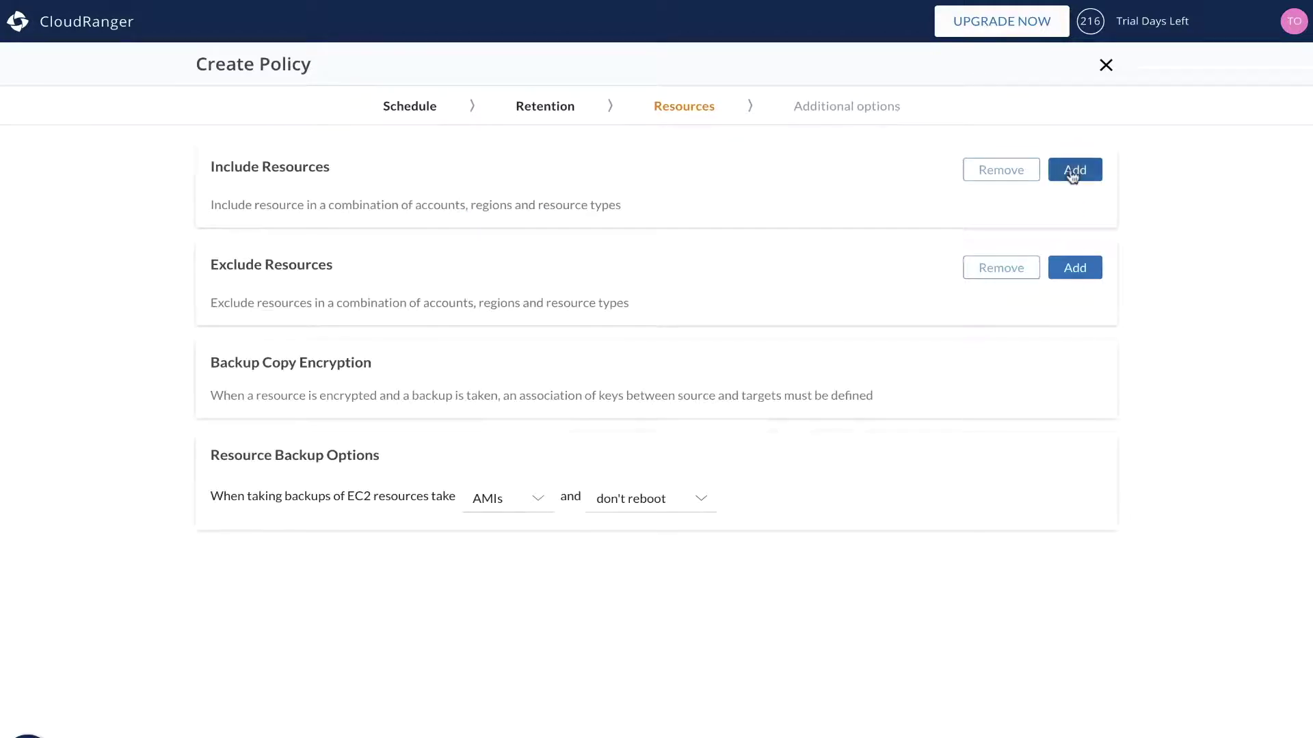
Add an include-resources rule for EC2 resources across all accounts
click(1072, 172)
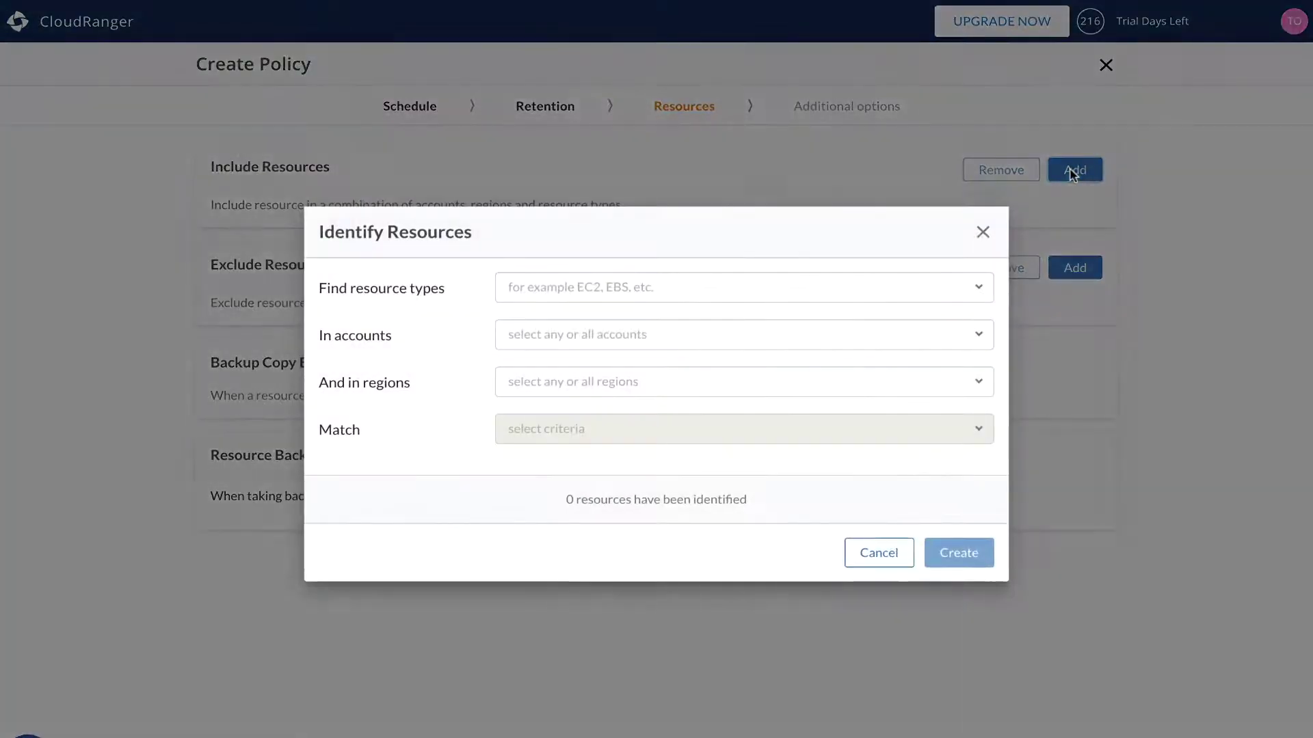
click(970, 296)
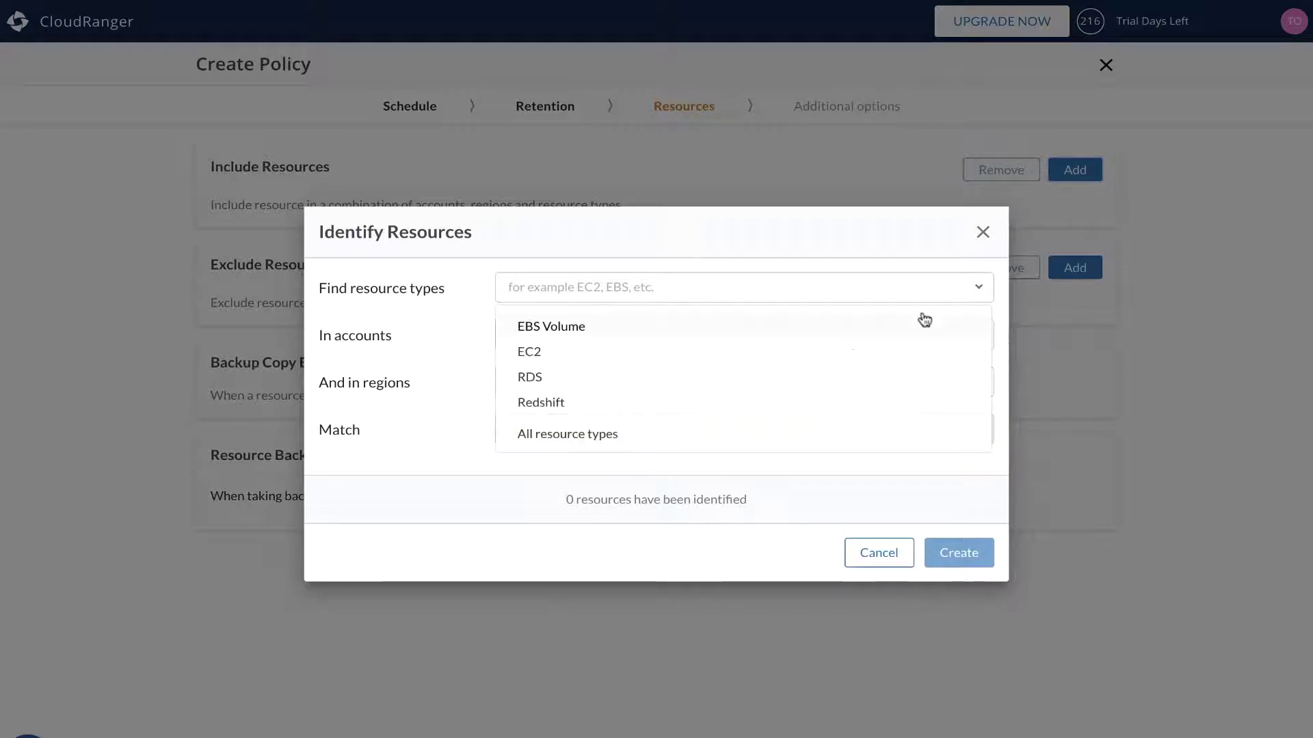
click(854, 353)
click(530, 335)
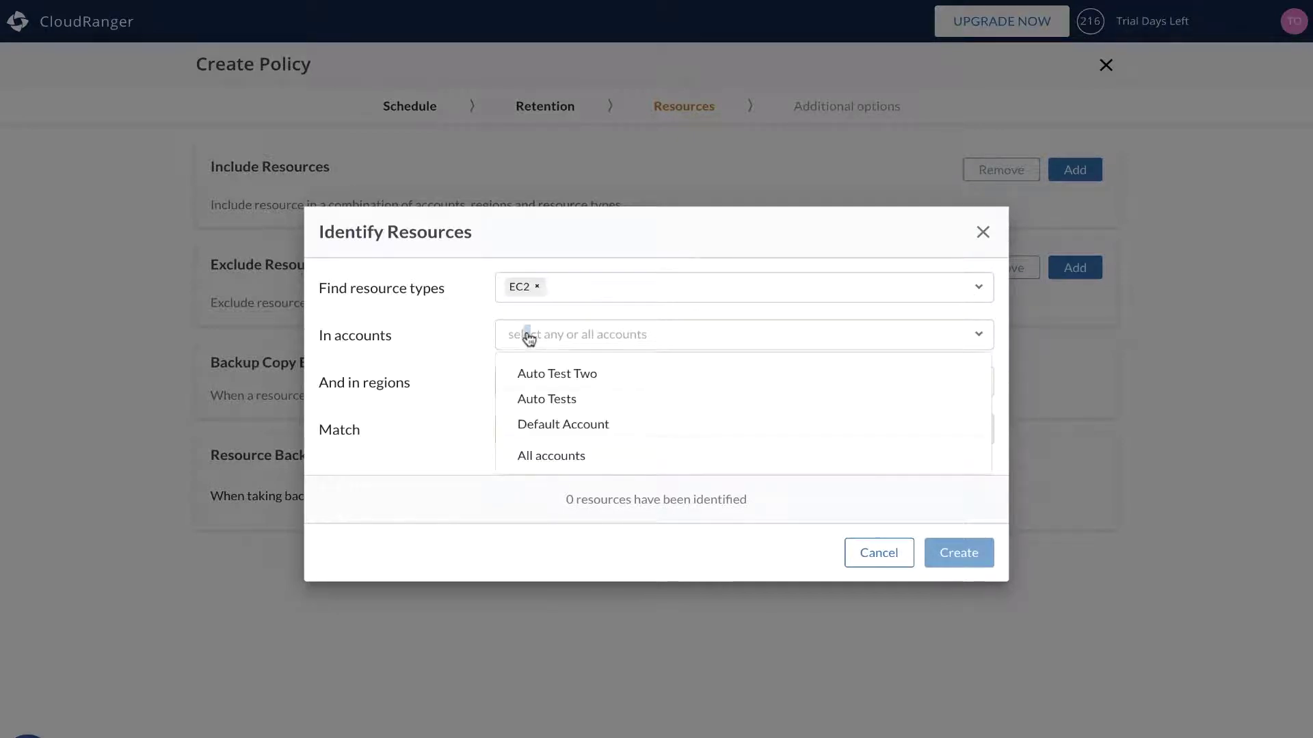
click(569, 423)
click(596, 334)
click(542, 456)
Extend the rule to all regions and match resources by the ADR-Plan tag
click(566, 395)
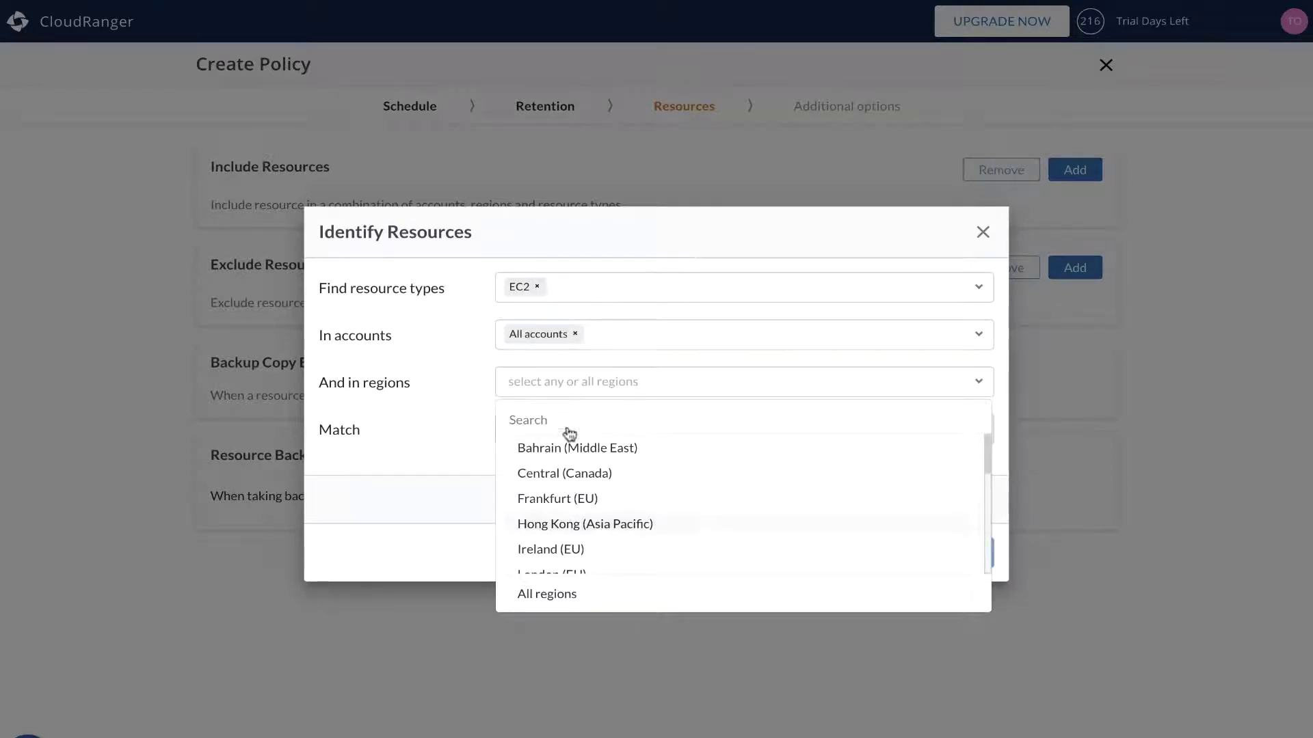
click(568, 592)
click(618, 430)
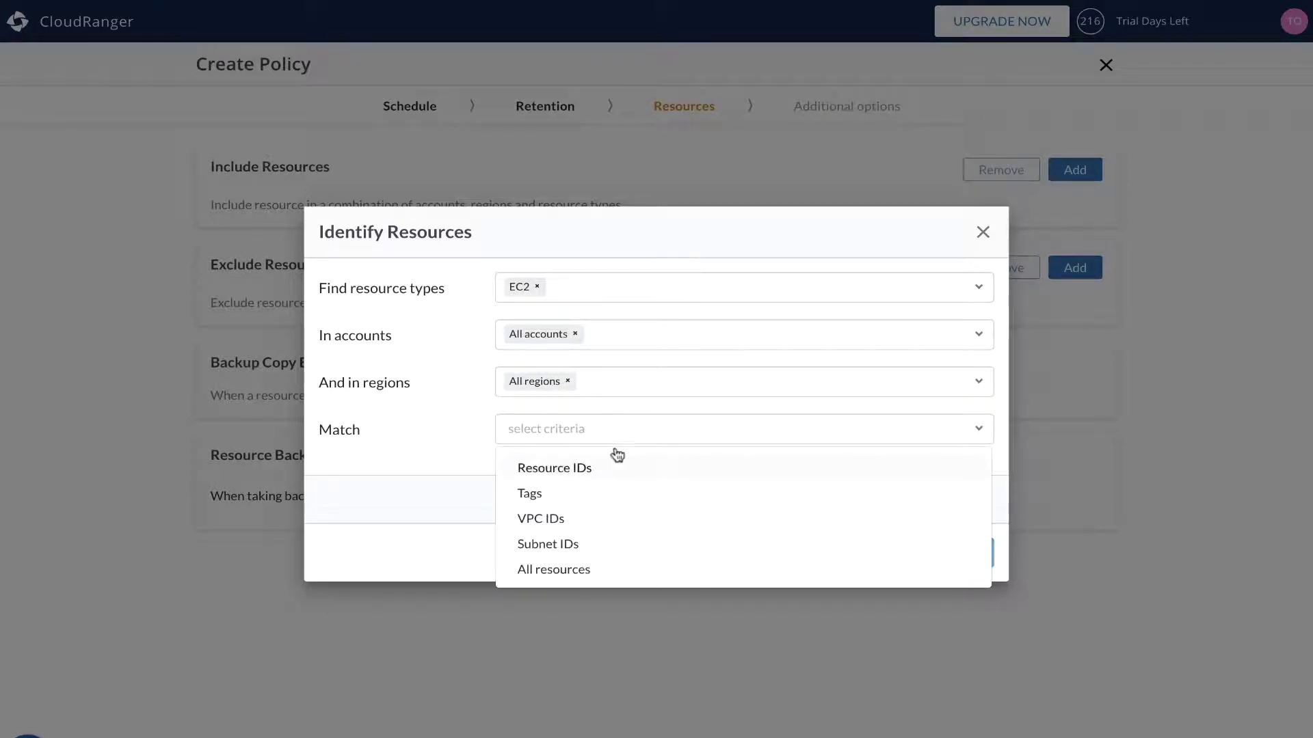
click(608, 494)
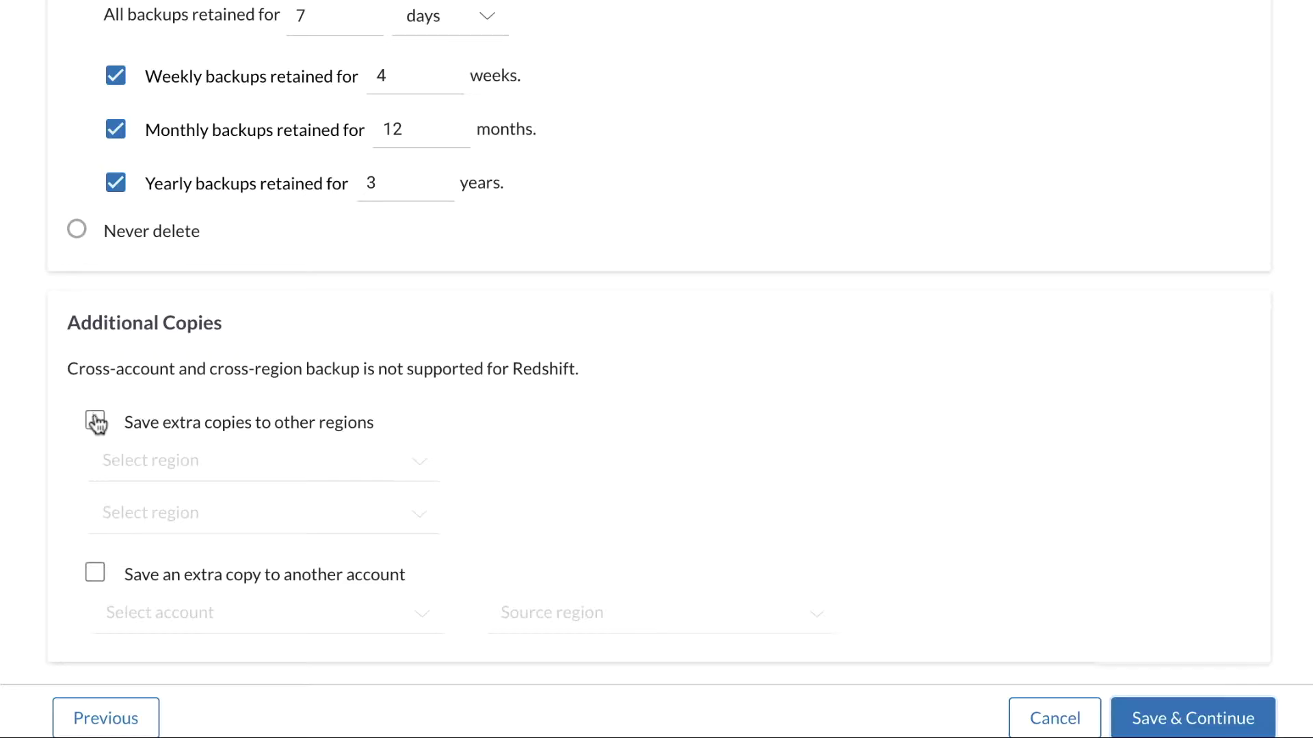
Enable extra region copies to Ohio (US East) and N. California (US West)
click(96, 422)
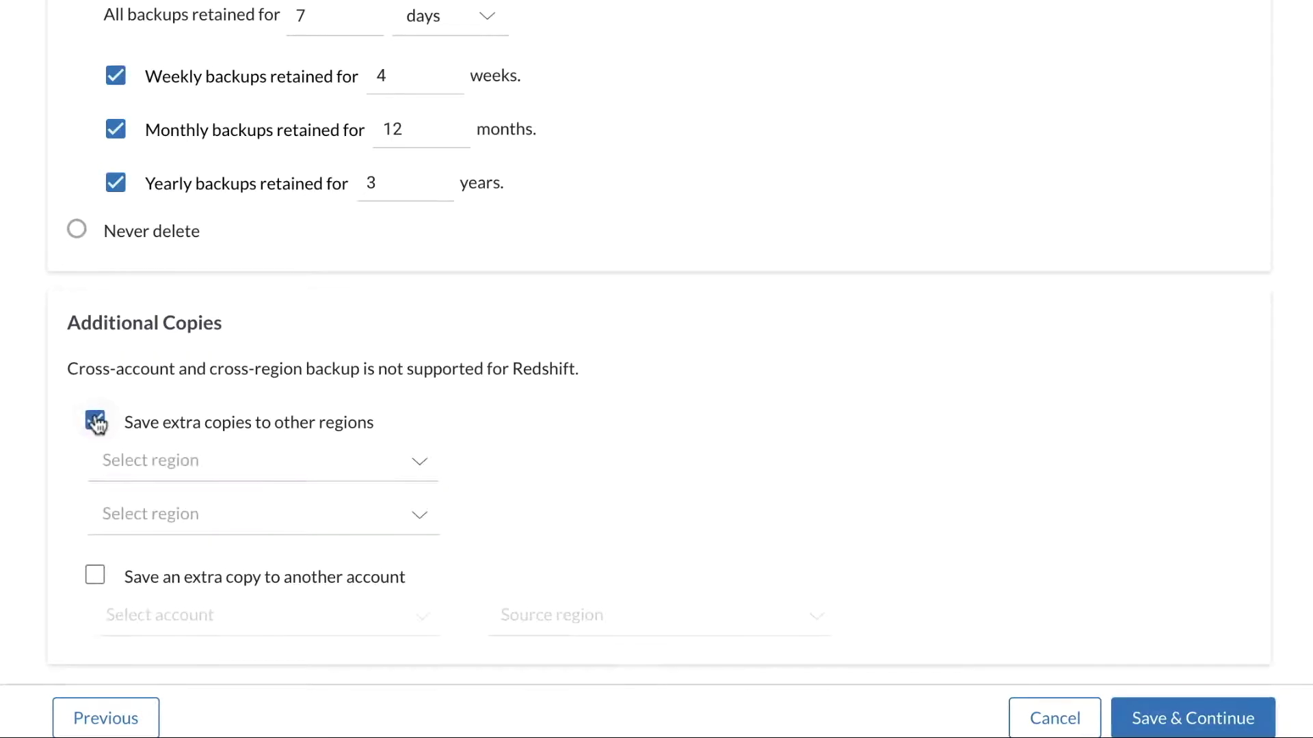
click(235, 460)
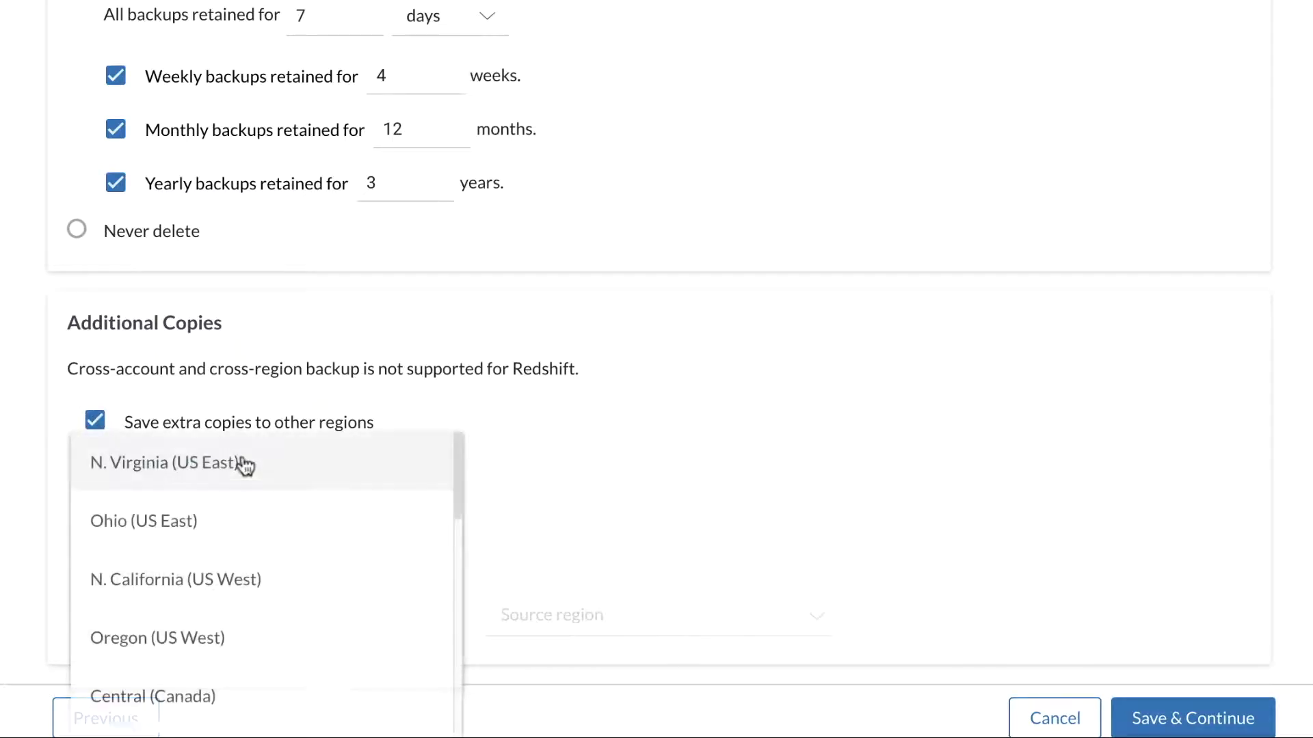
click(240, 522)
click(287, 517)
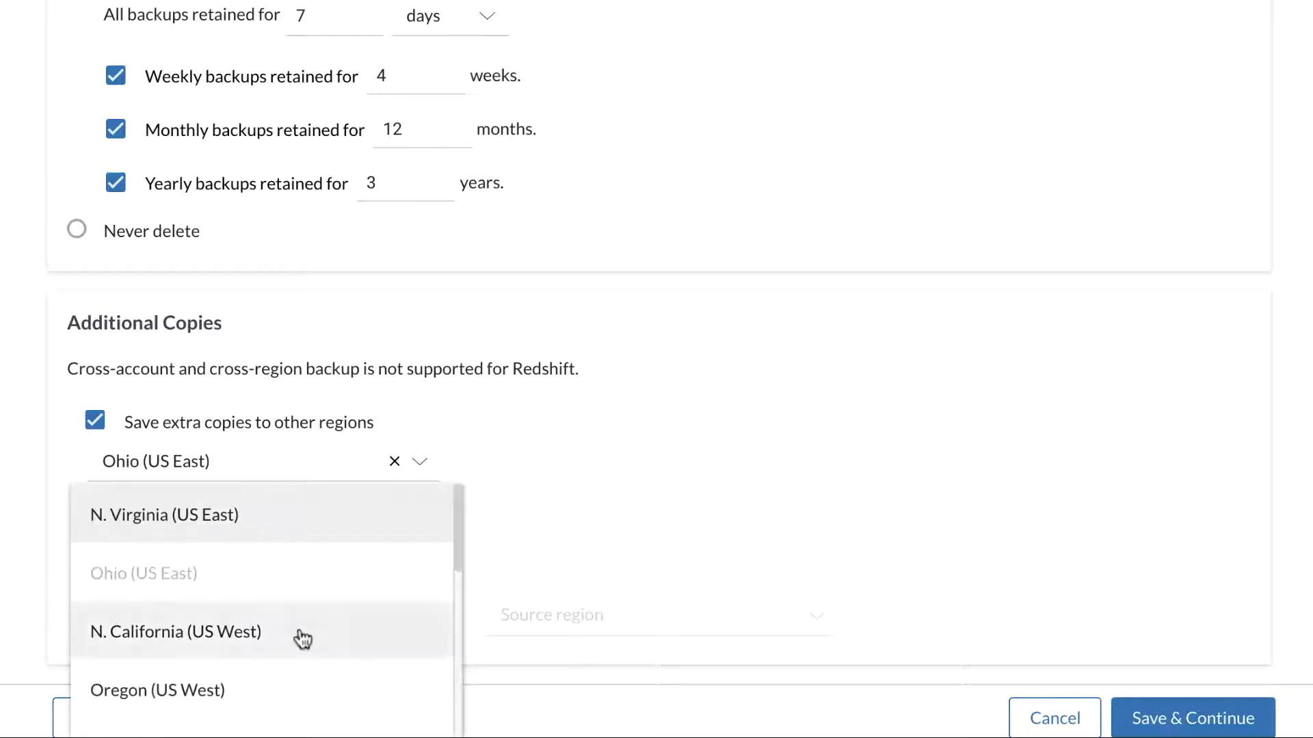
click(301, 636)
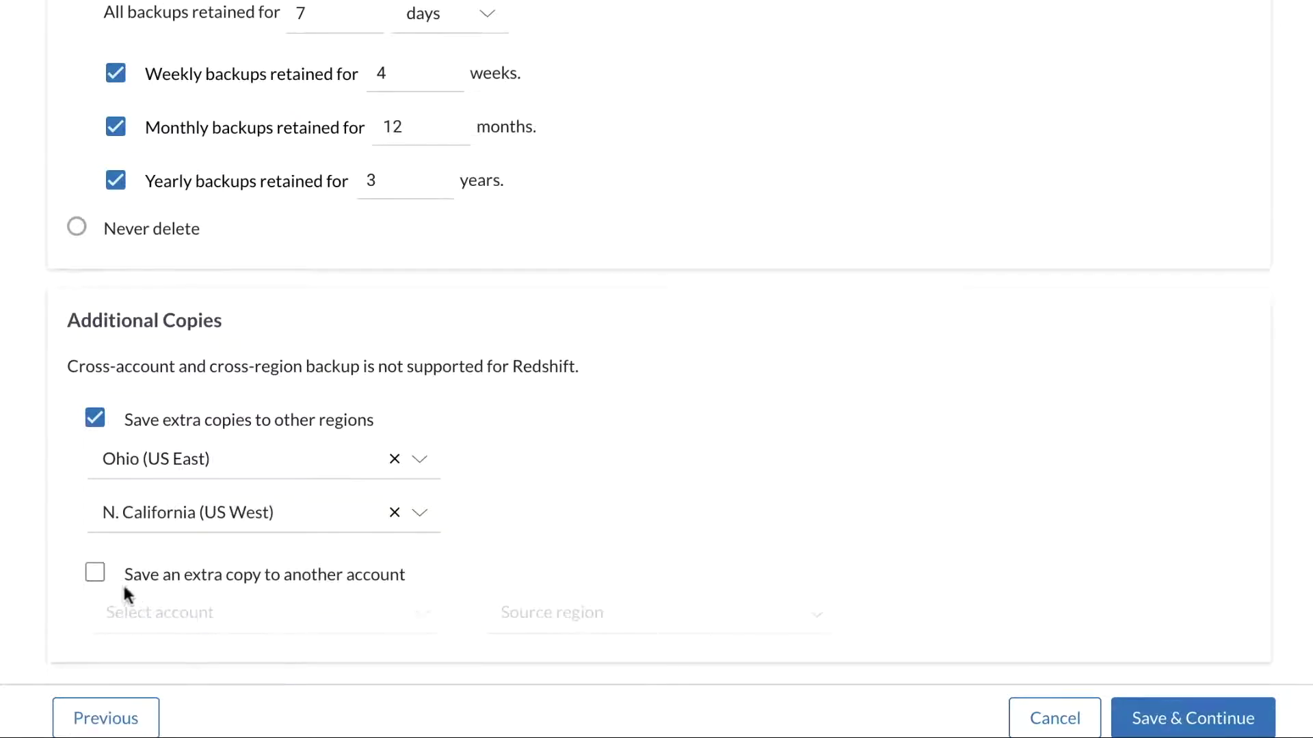
Add an extra copy to Default Account in N. California (US West) and save the policy
click(96, 575)
click(321, 617)
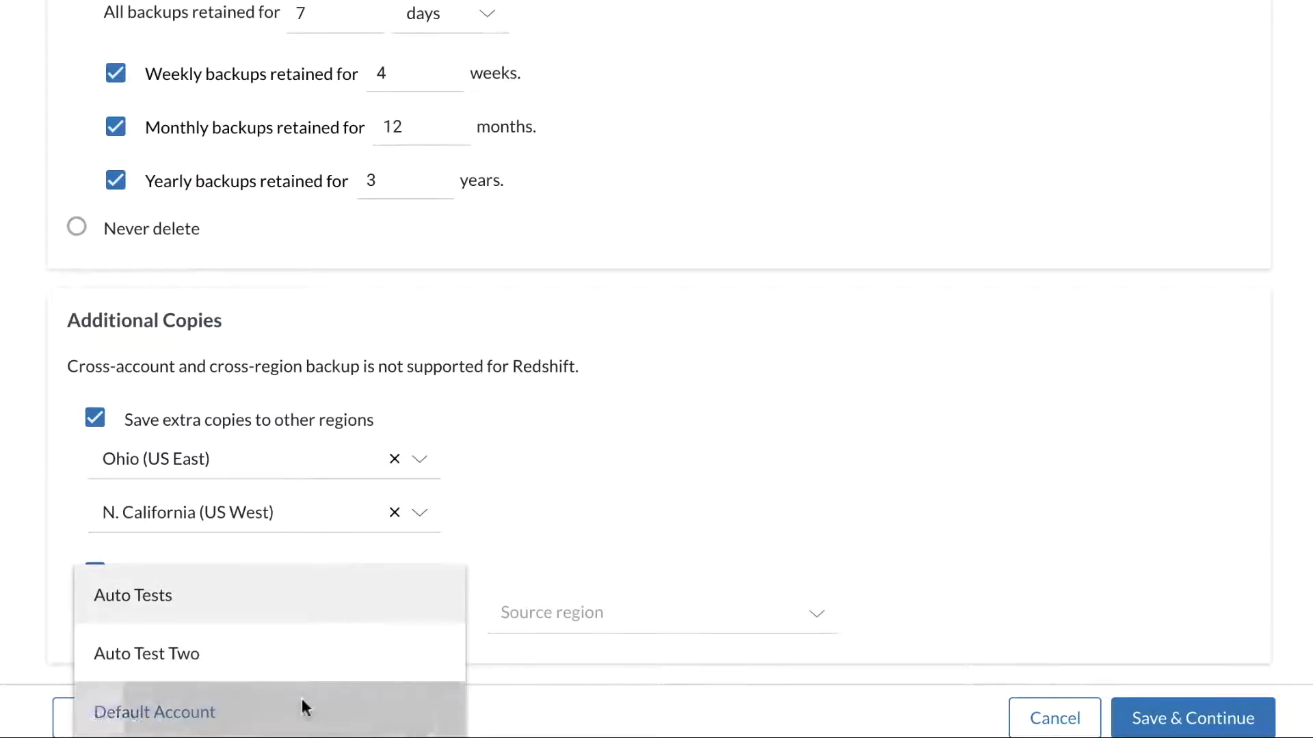
click(302, 707)
click(534, 628)
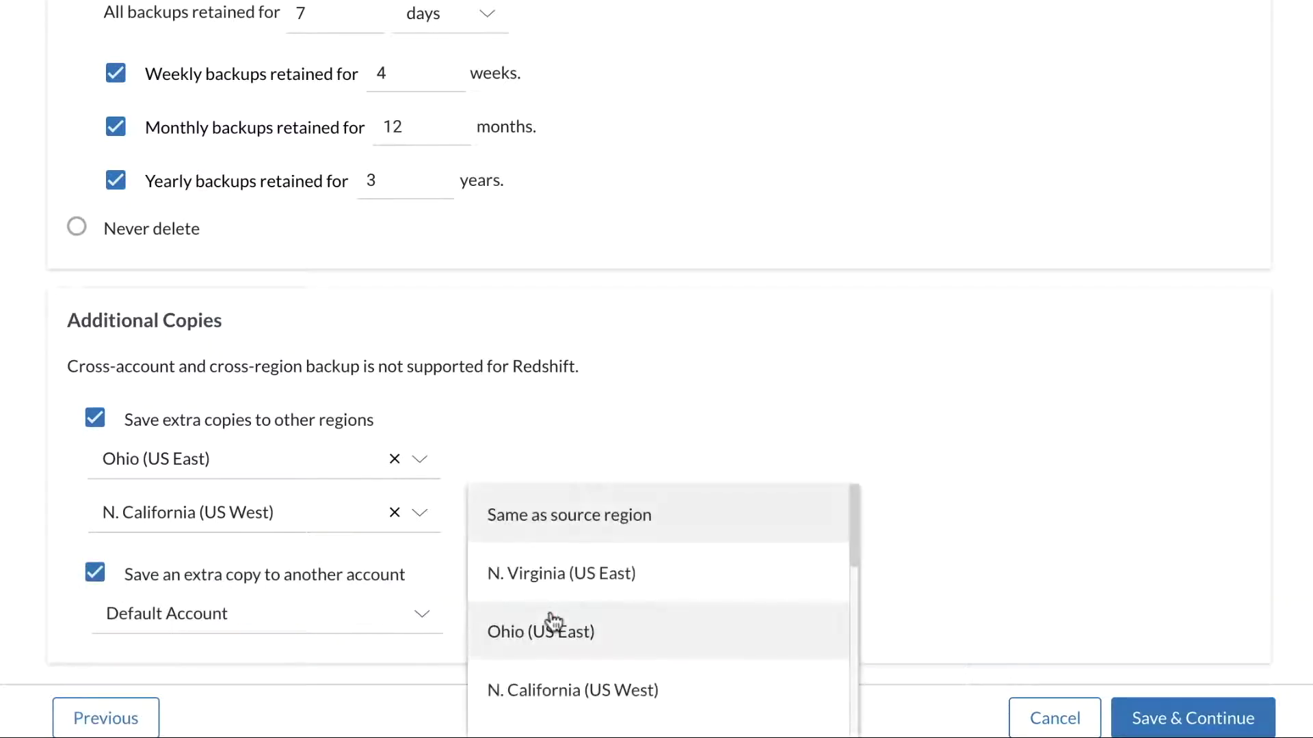
click(556, 689)
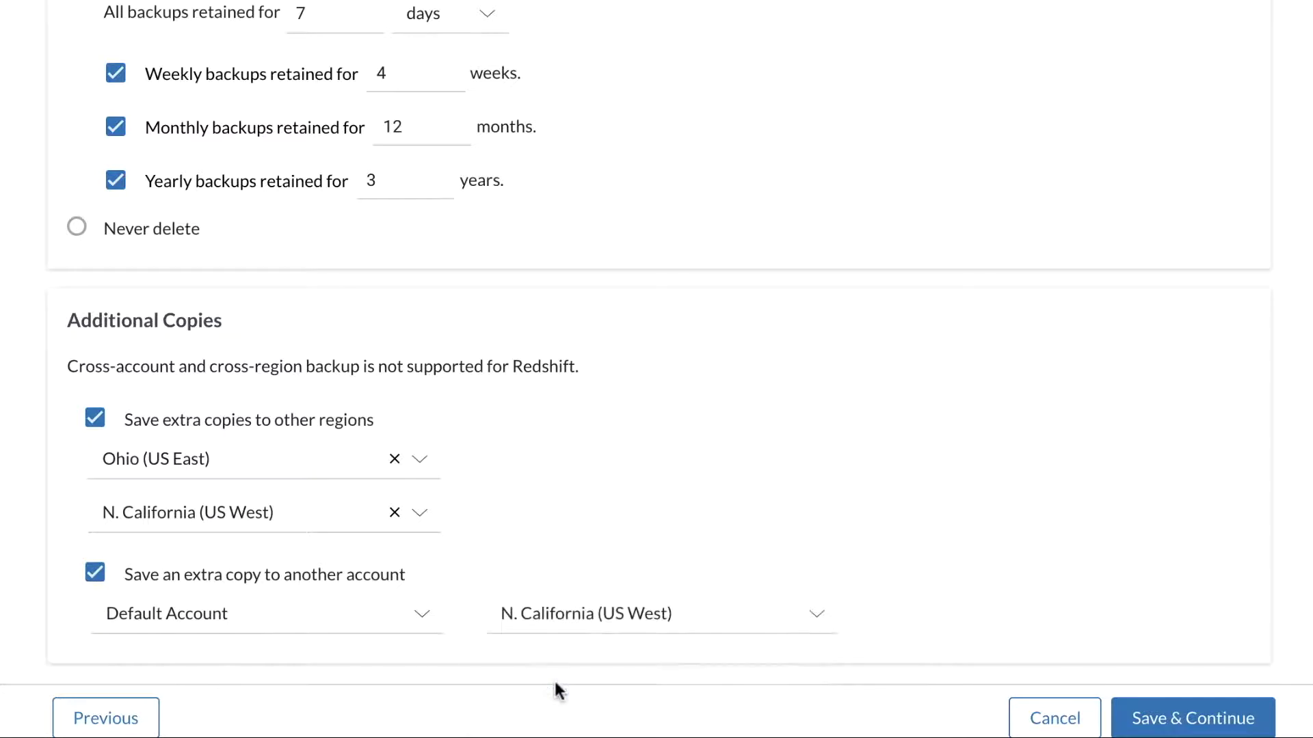
click(1195, 718)
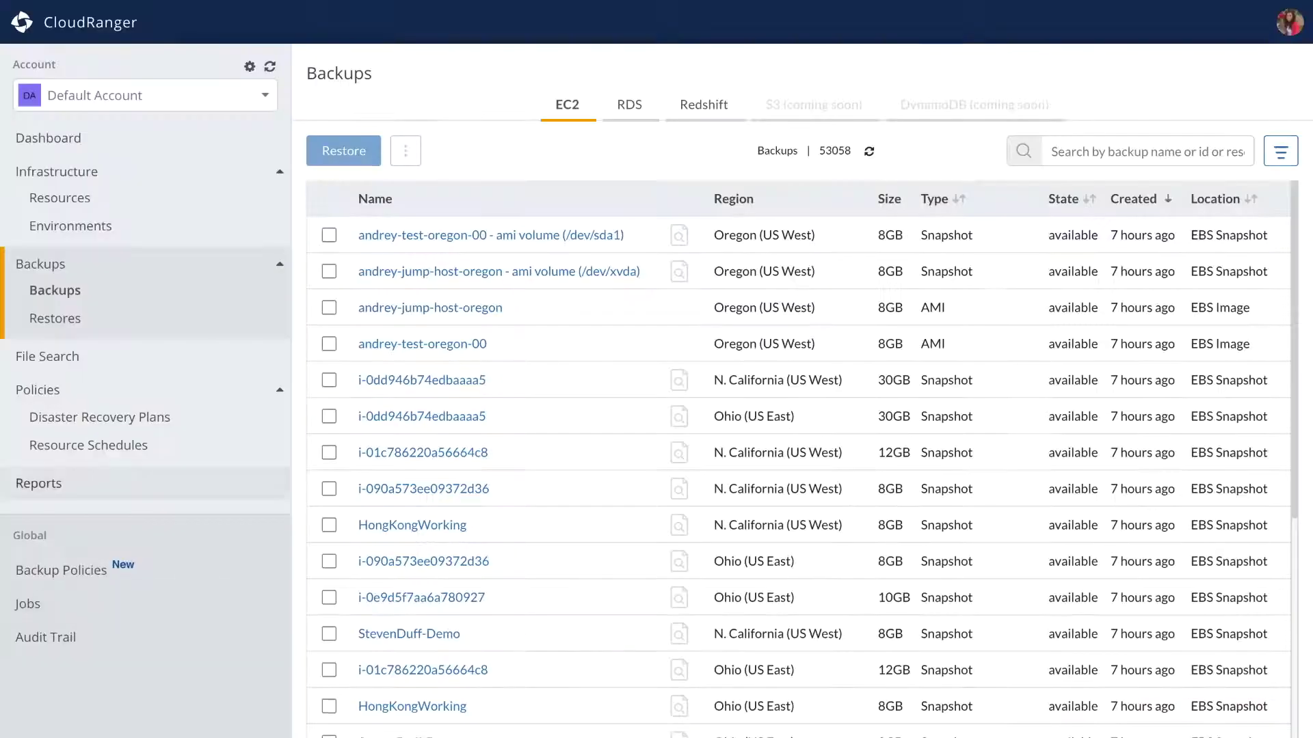
After a brief Restore attempt, select the TonyQA-Test-SUSE snapshot and choose Search Files
click(329, 381)
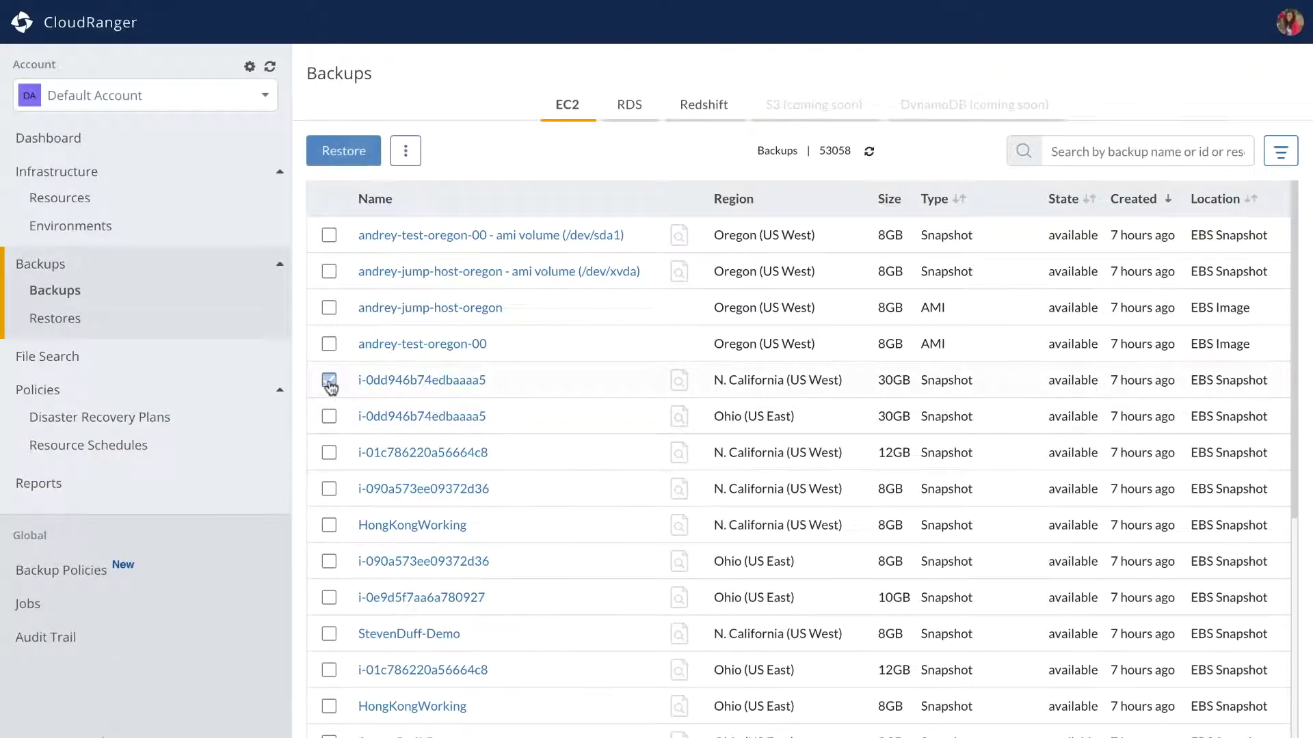
click(344, 151)
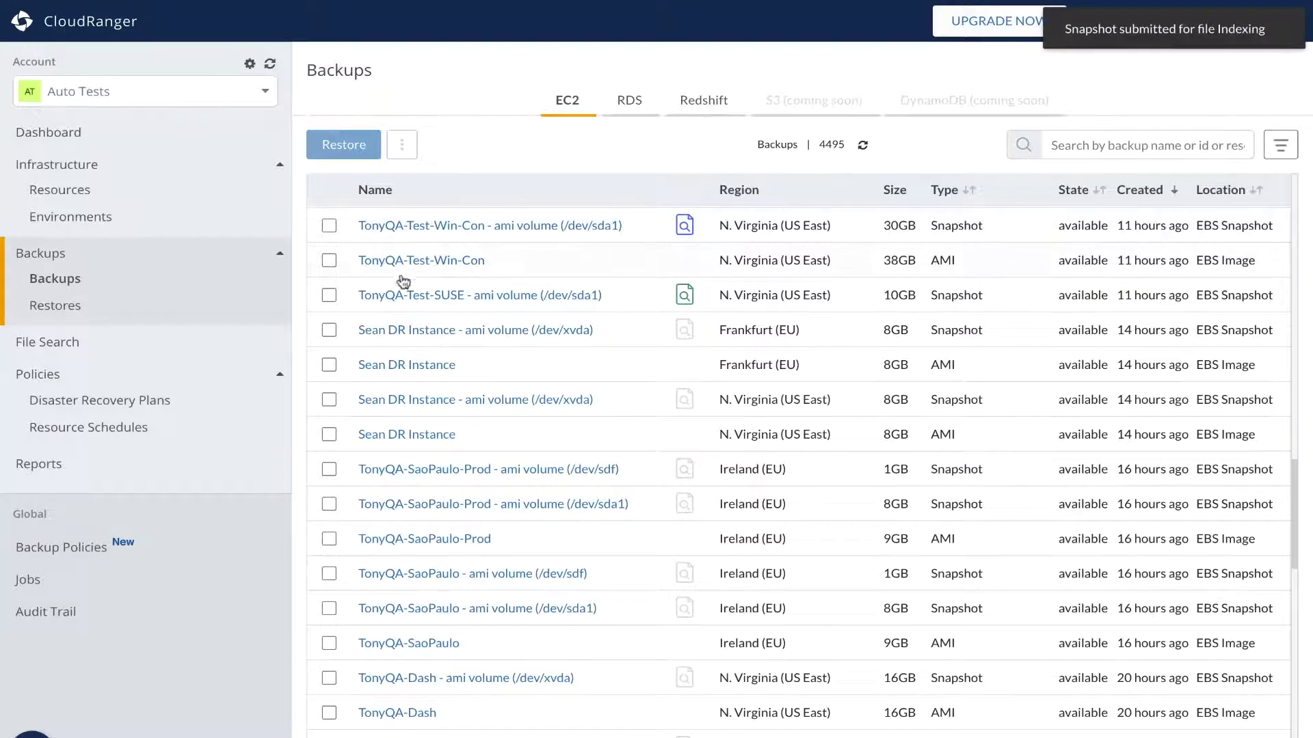
click(328, 298)
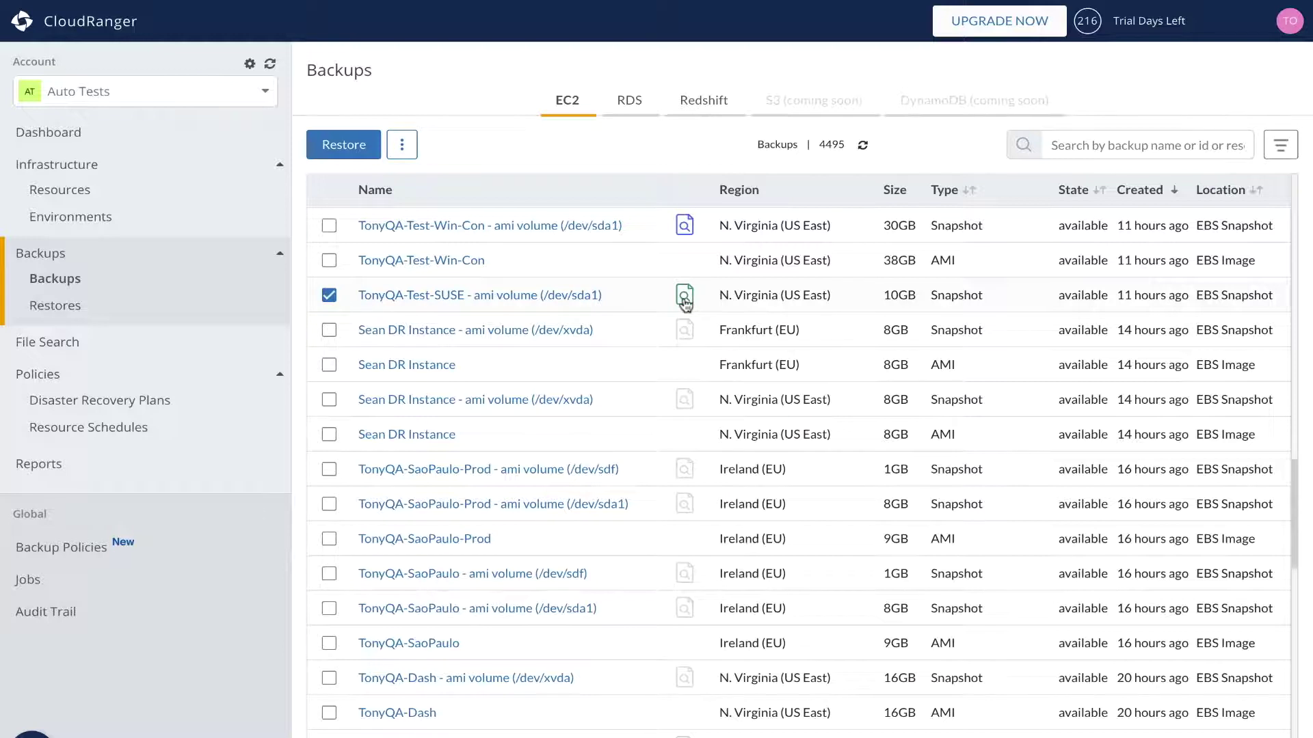
click(403, 146)
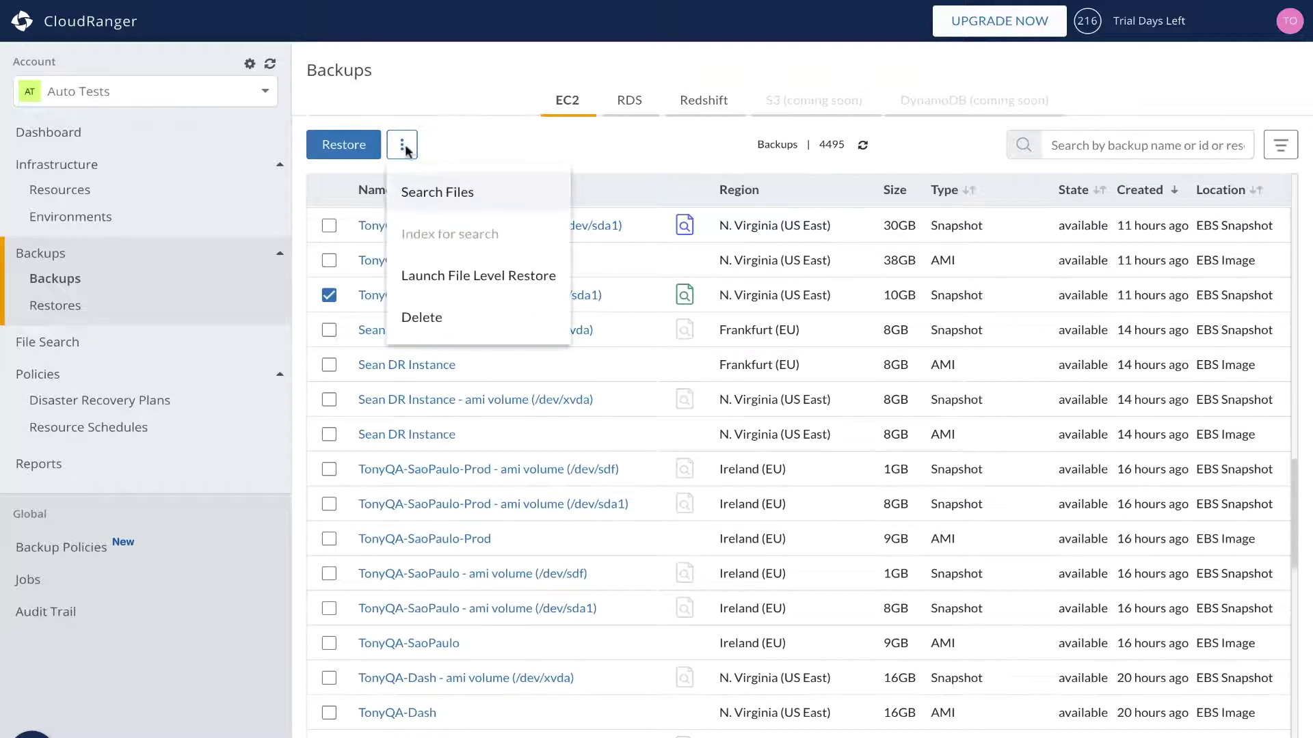
click(443, 193)
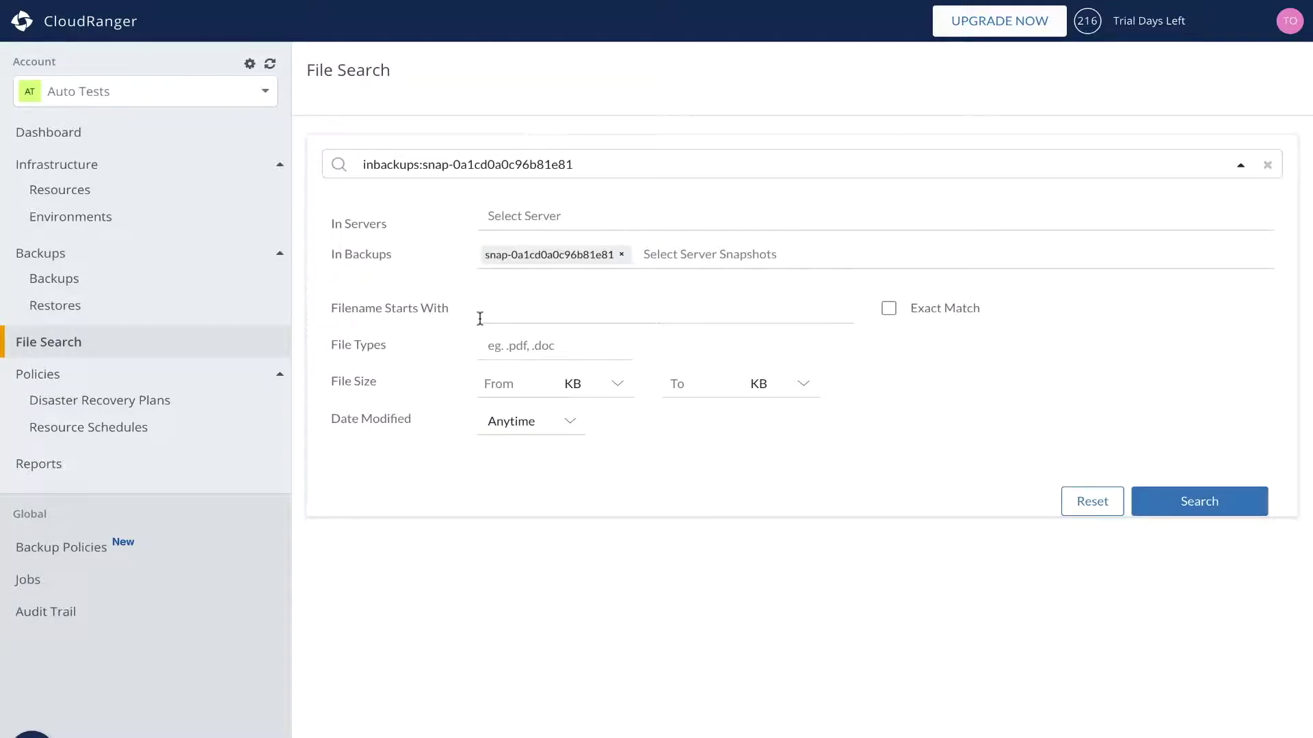
Search for filenames starting with 'c' (2176 results) and tick the first file
click(480, 319)
text(c)
click(1167, 495)
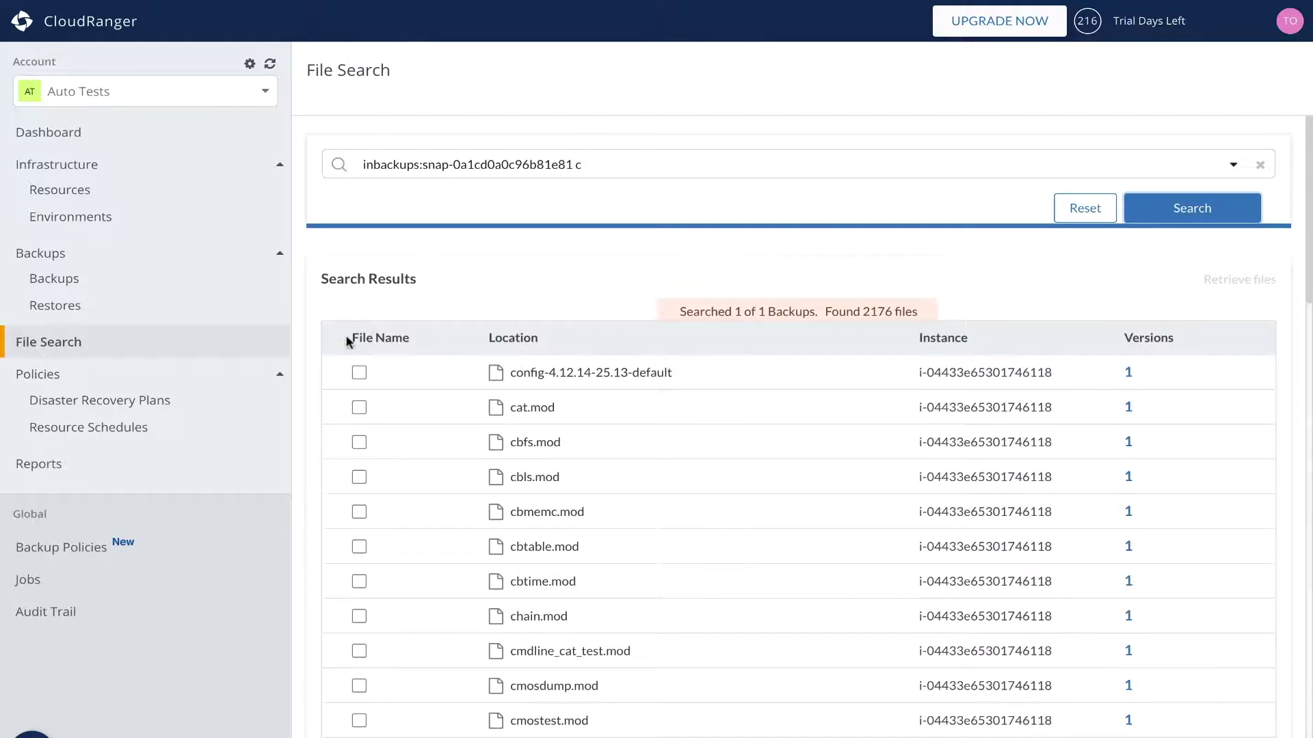
click(360, 373)
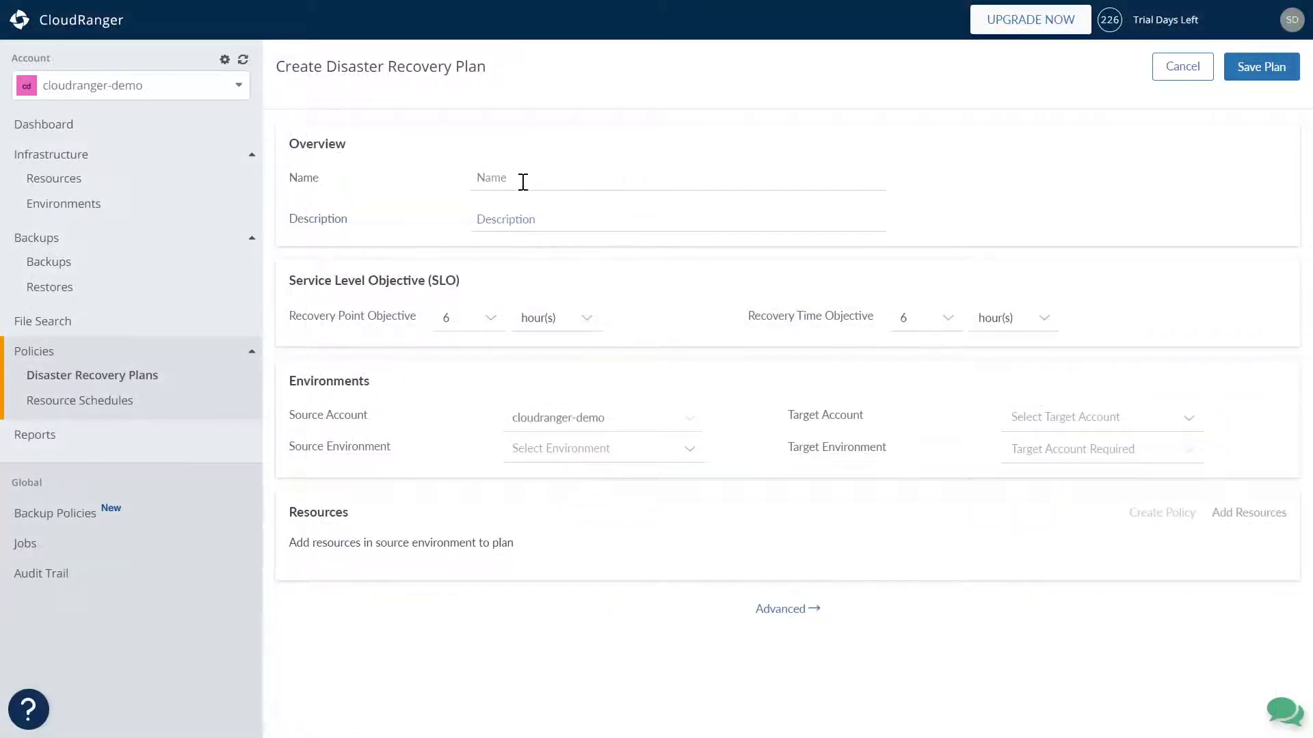
Name the plan 'DR plan test', describe it as 'production account', and keep RPO at 6
click(522, 182)
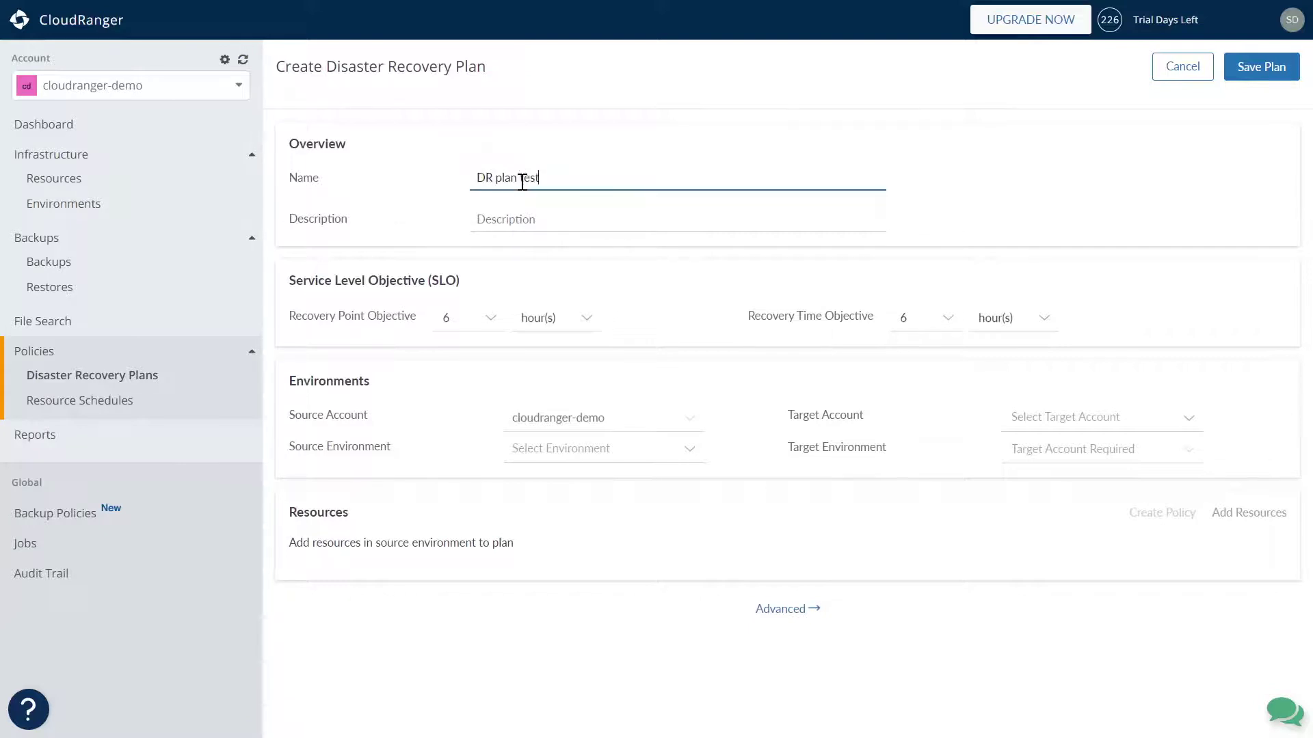
click(541, 221)
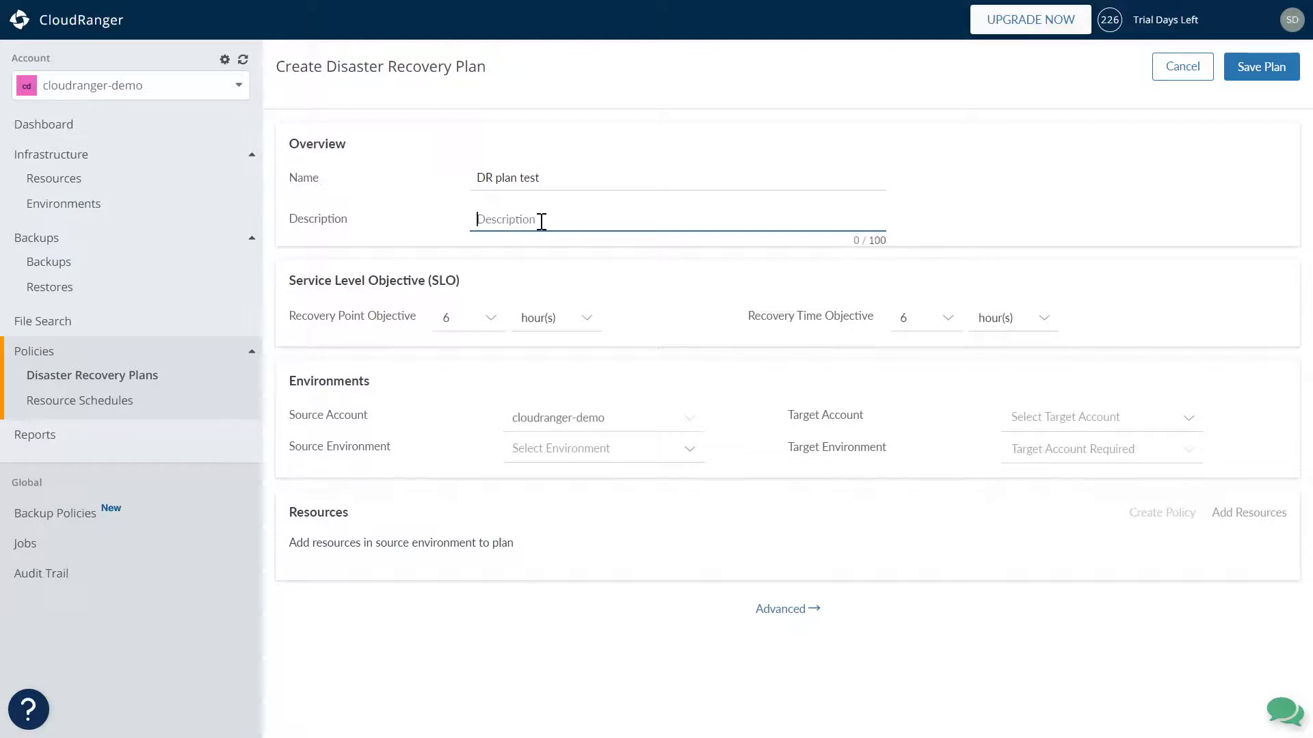
text(pr)
text(n account)
click(472, 321)
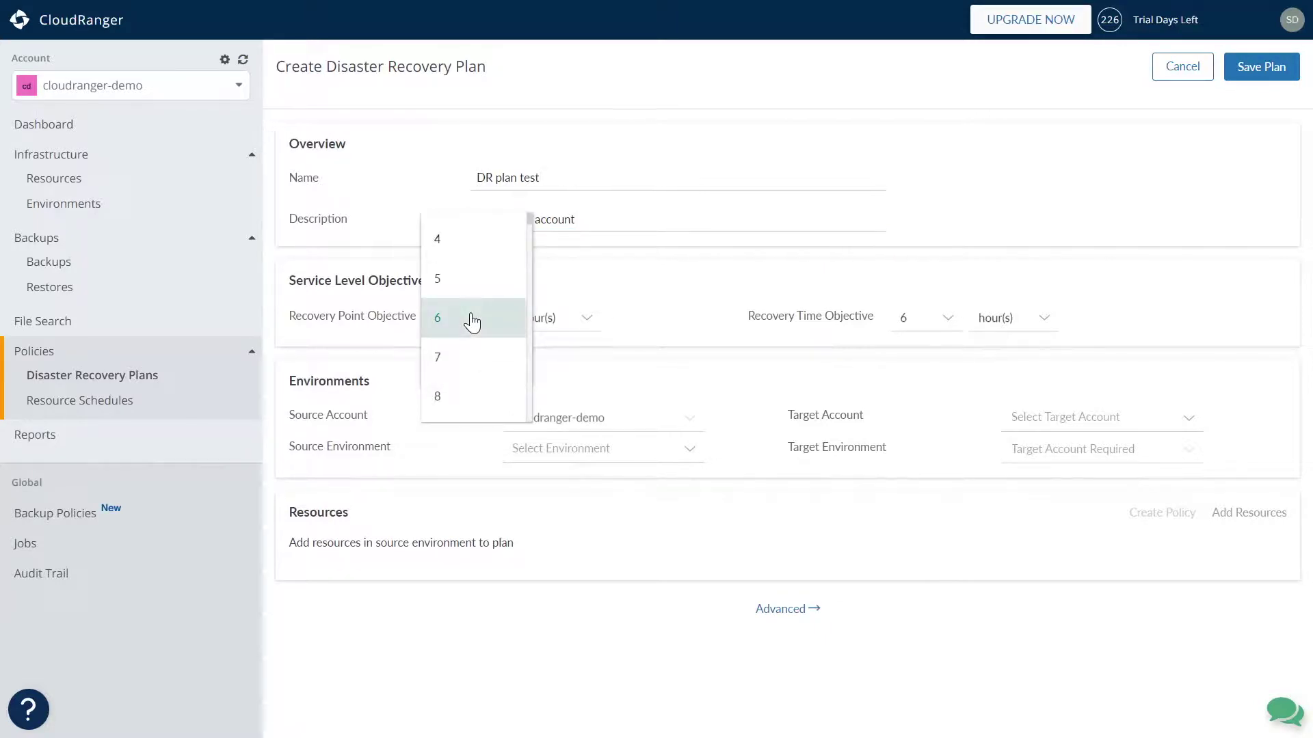
click(472, 319)
Set source Oregon-env, target account cloudranger-demo, and target environment Oregon-env (Clone)-test
click(608, 464)
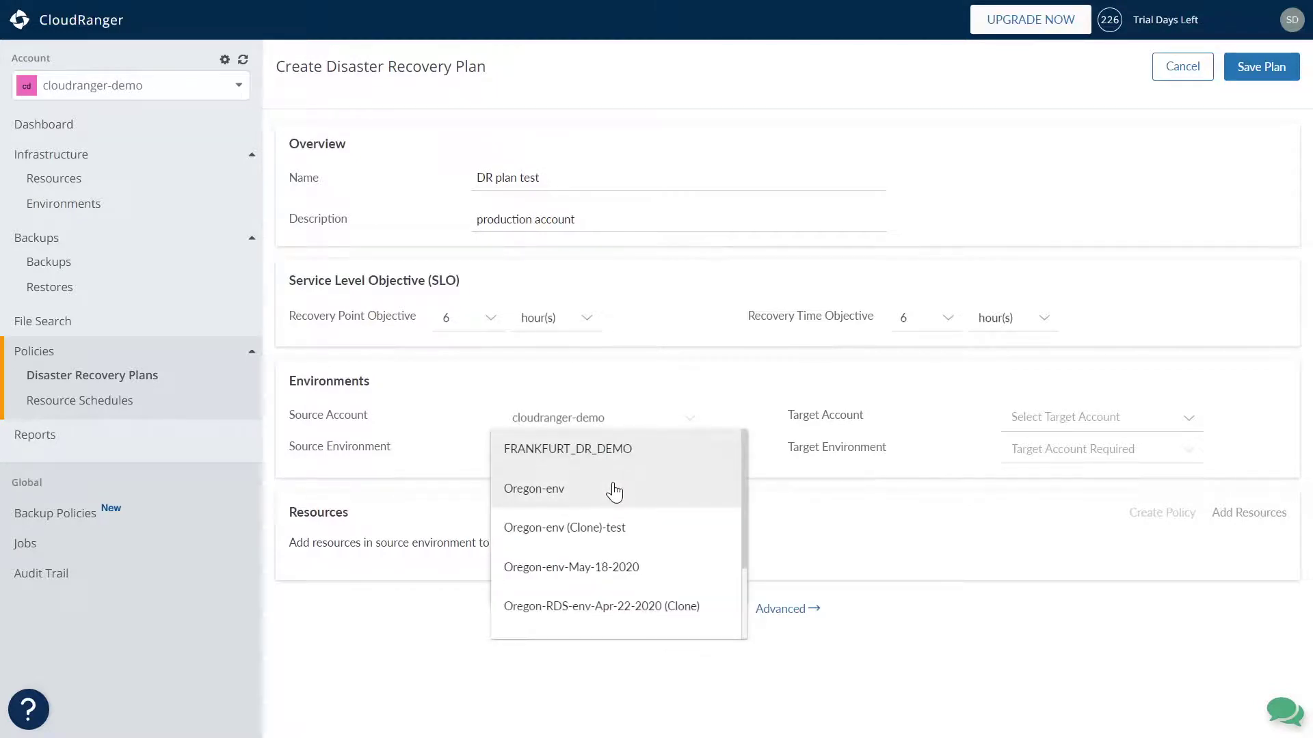
click(614, 487)
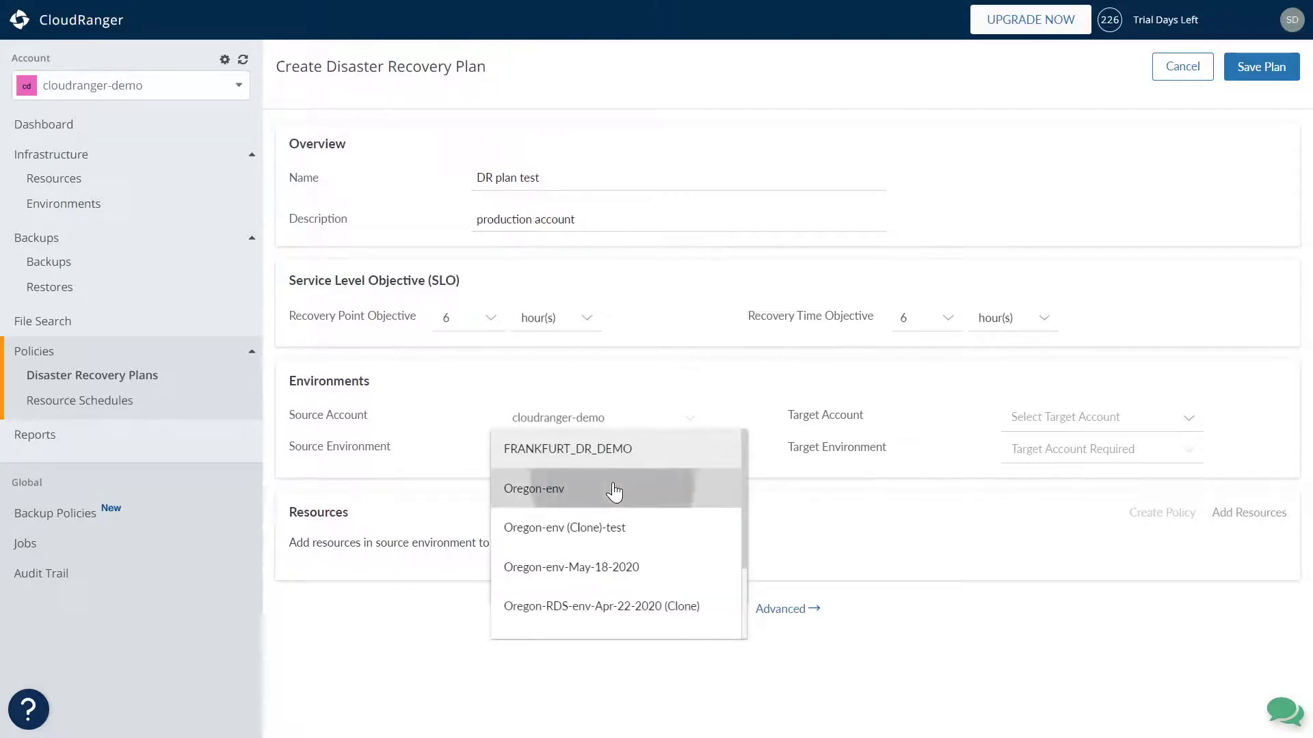
click(1053, 421)
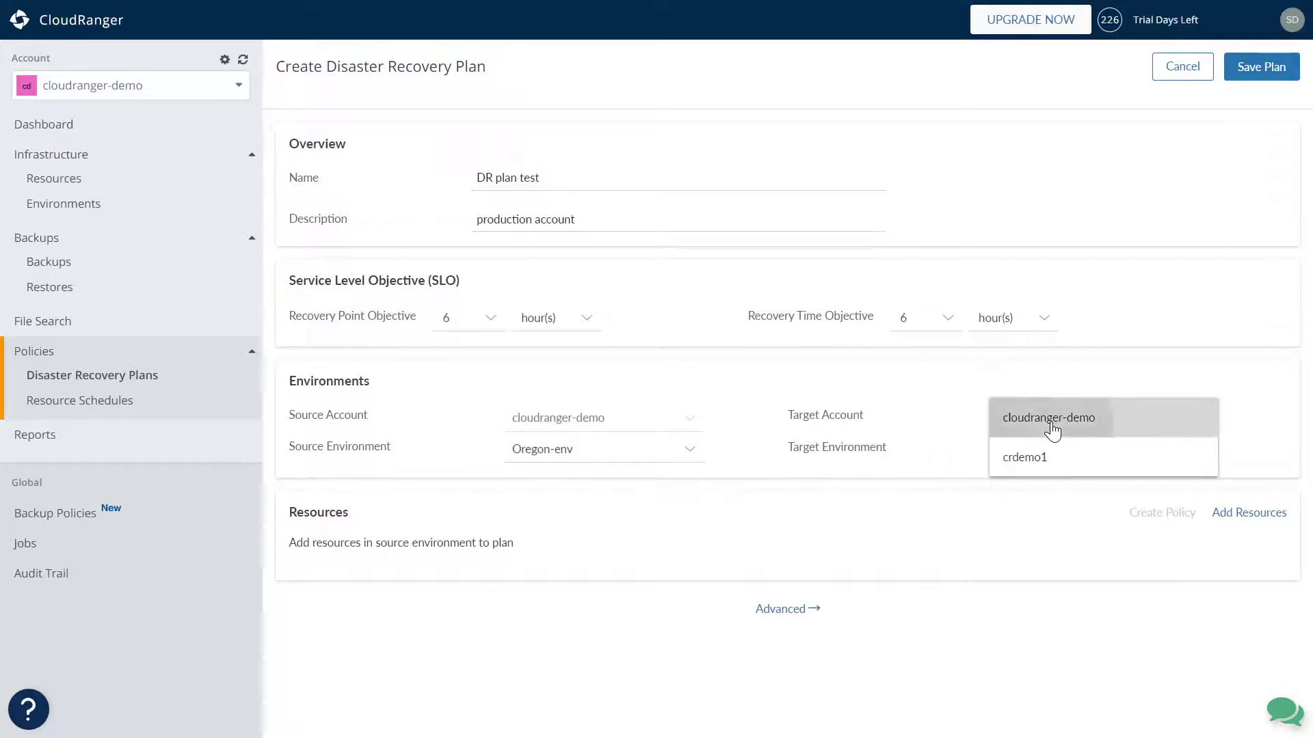
click(1052, 428)
click(1062, 451)
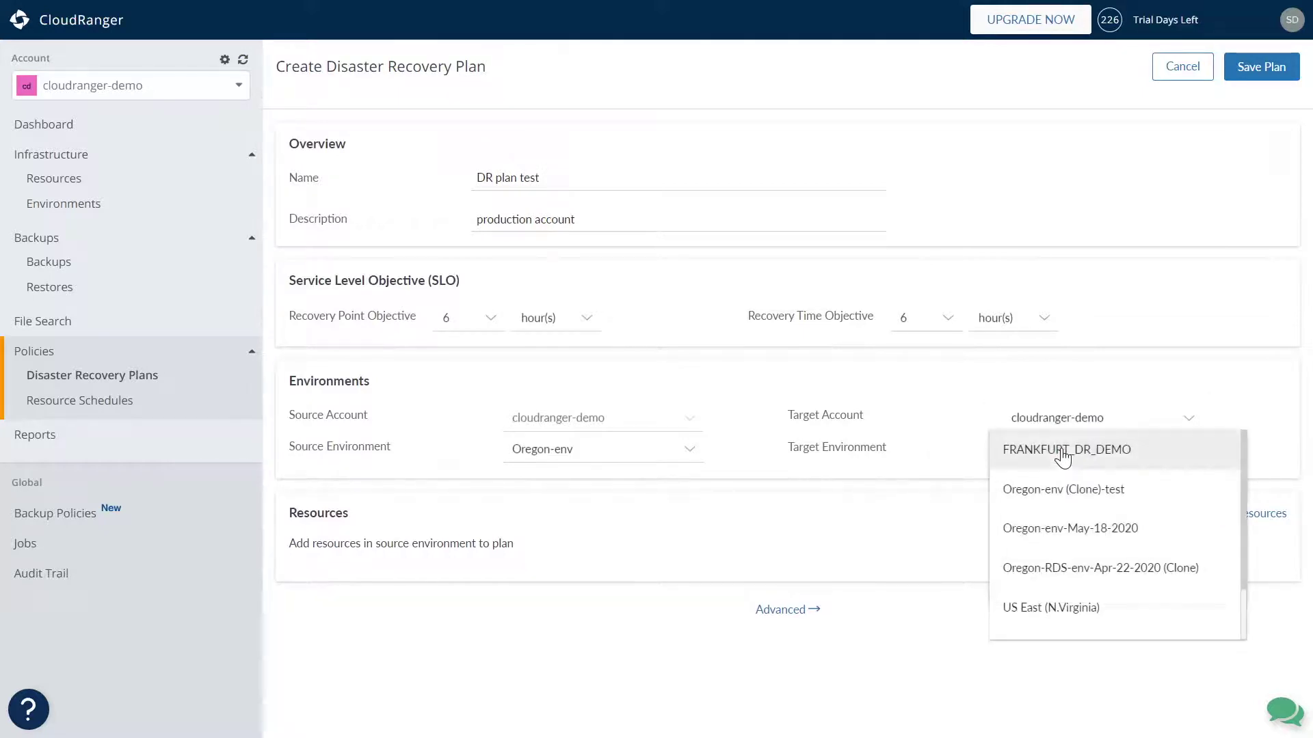
click(1039, 497)
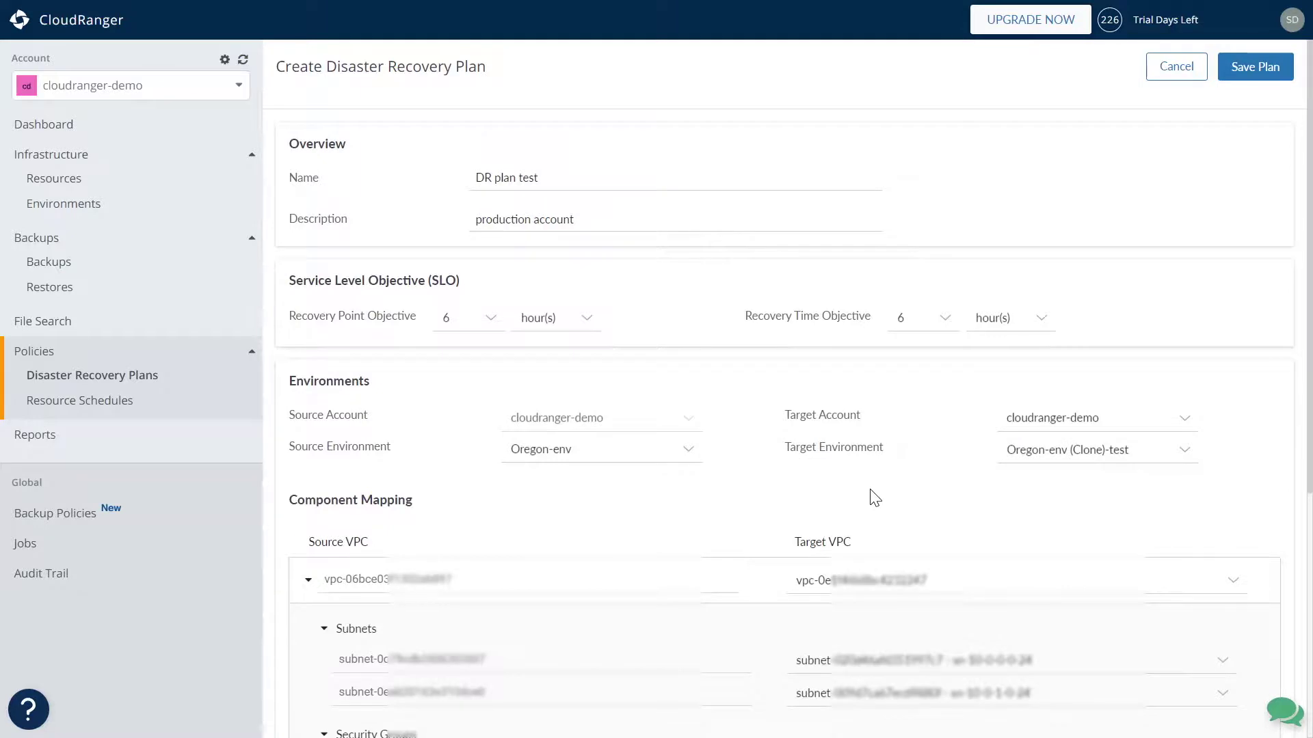
scroll(873, 497, down, 4)
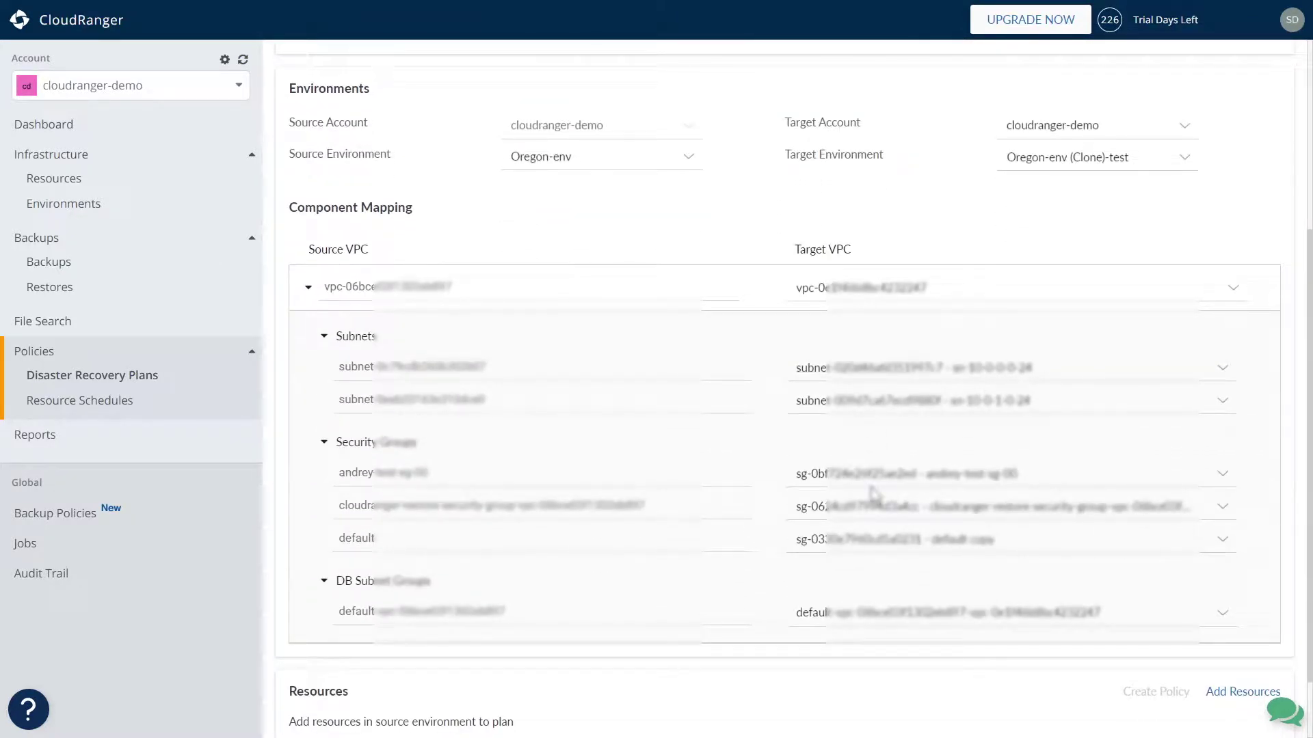
scroll(728, 679, down, 1)
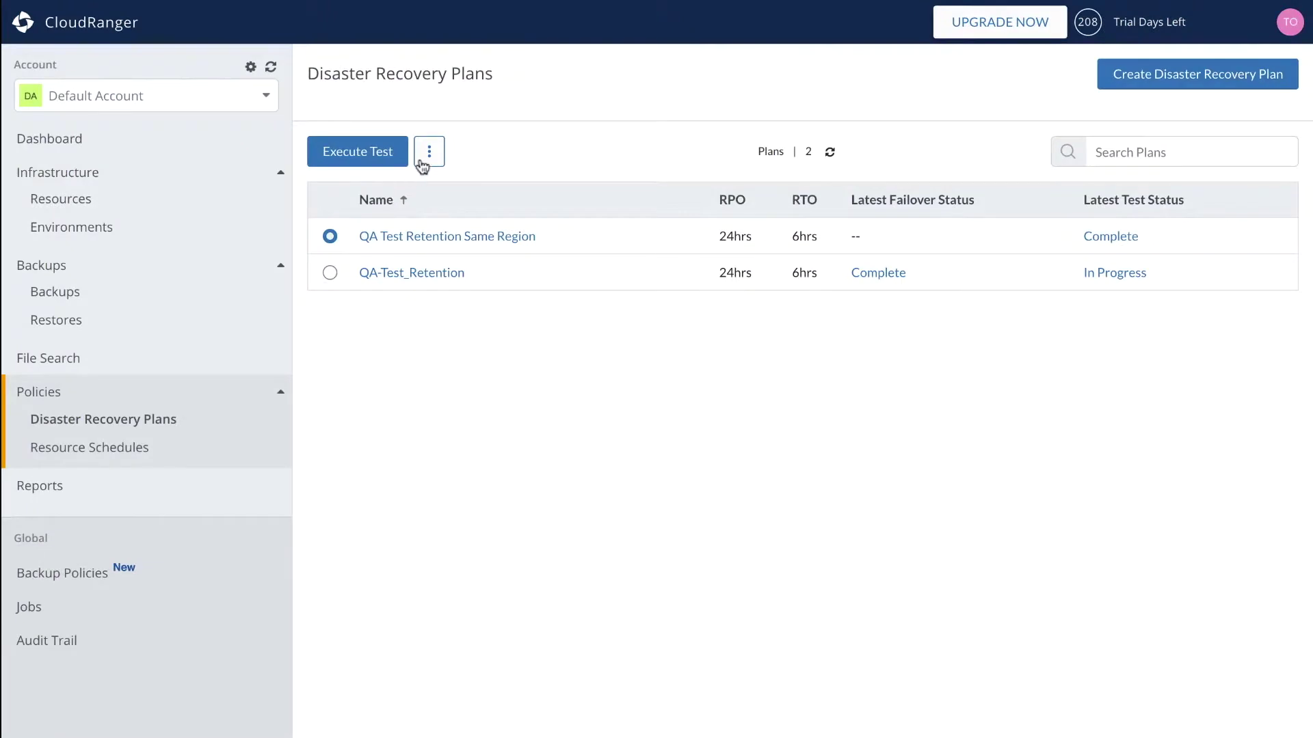
Save a daily 06:30 UTC test schedule for QA Test Retention Same Region, then execute a test
click(421, 159)
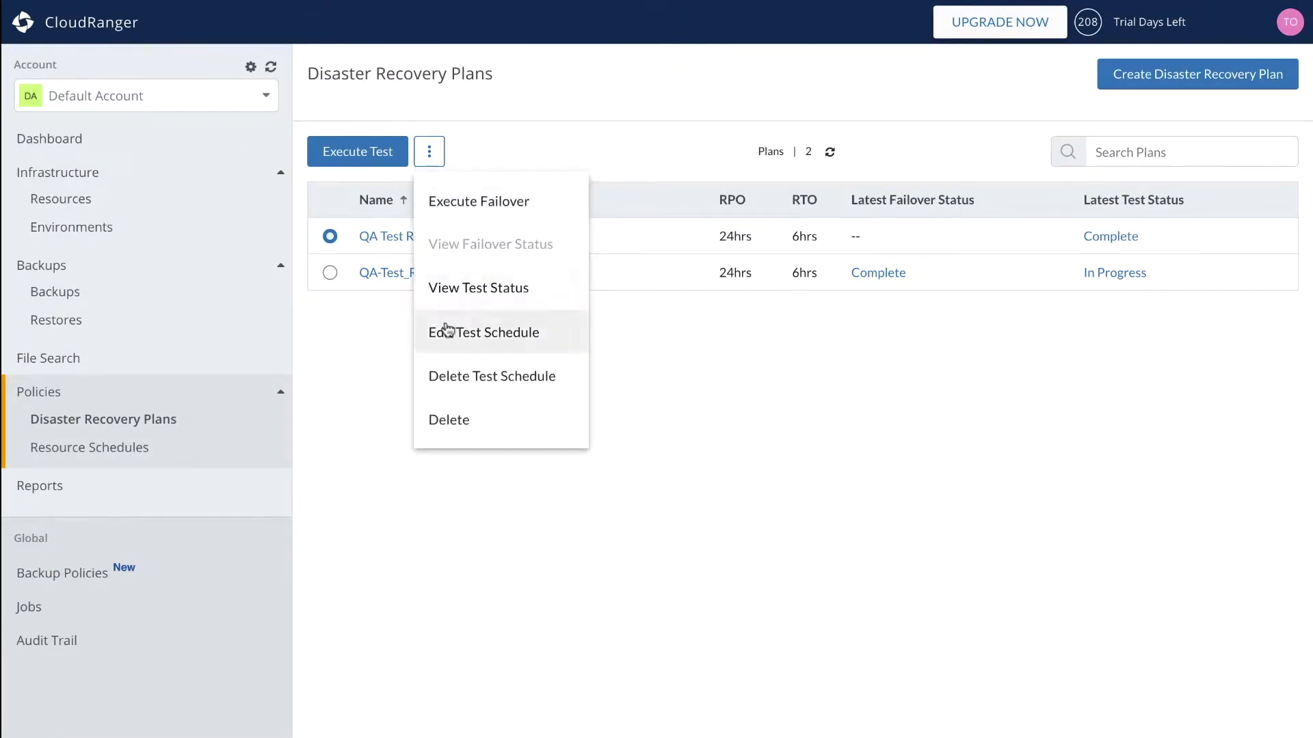
click(446, 331)
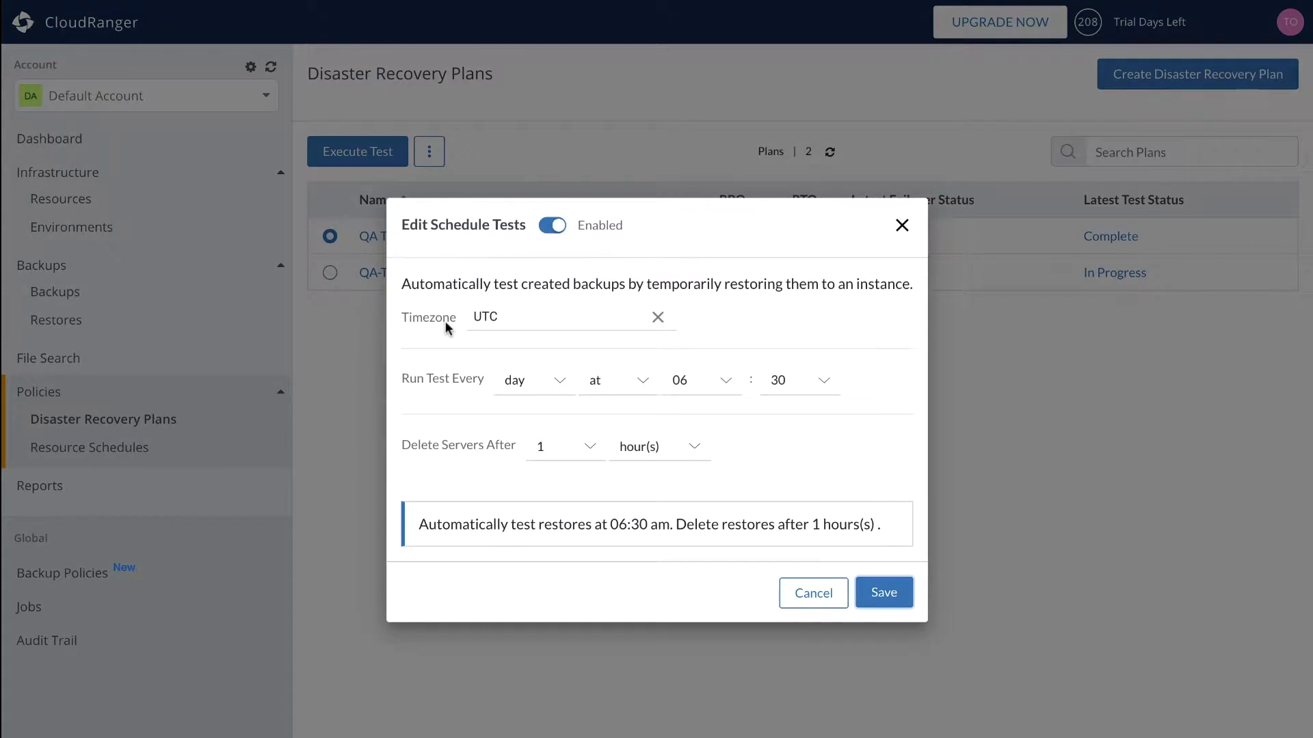
click(878, 594)
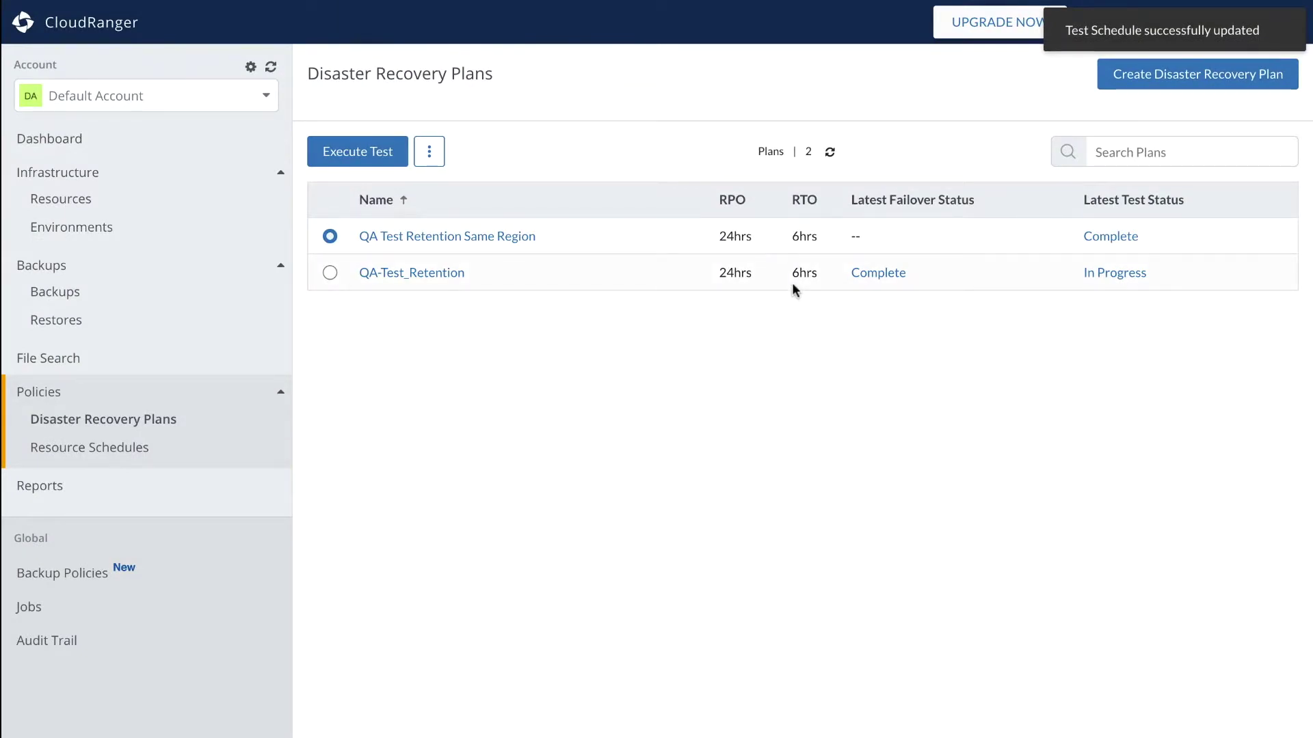
click(325, 154)
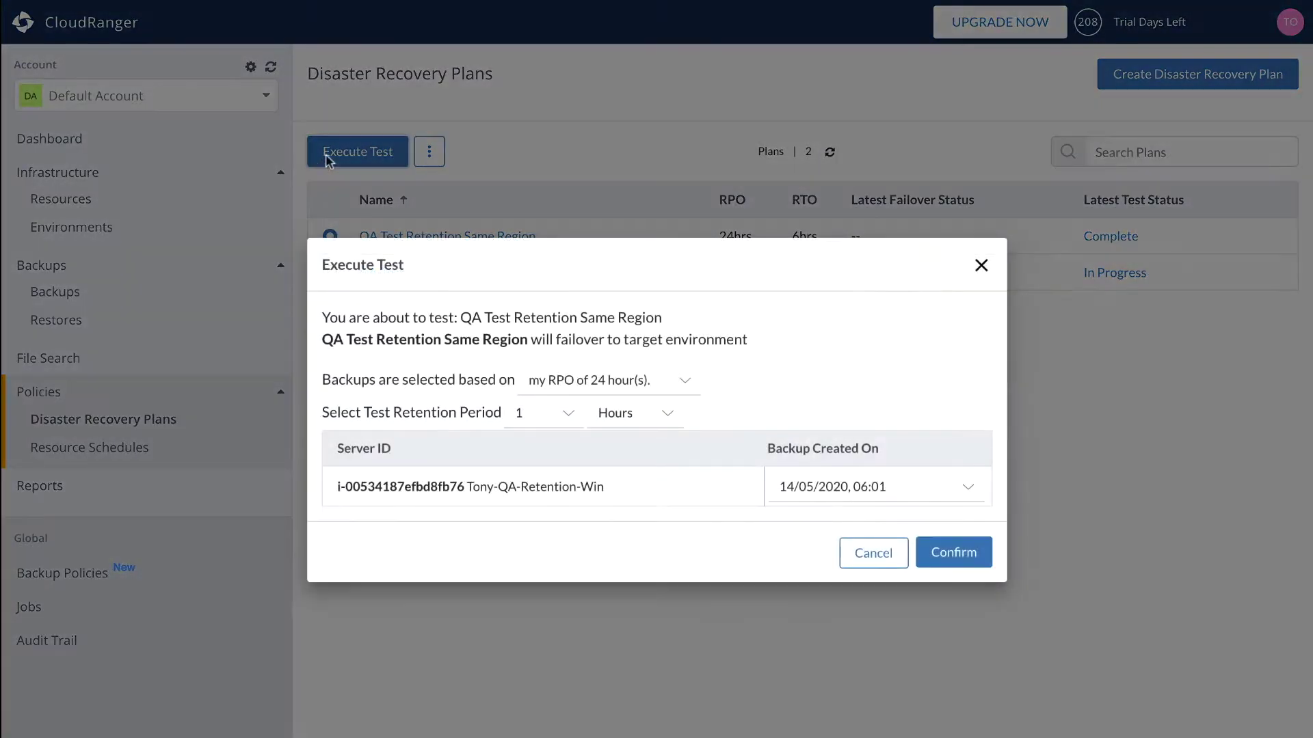